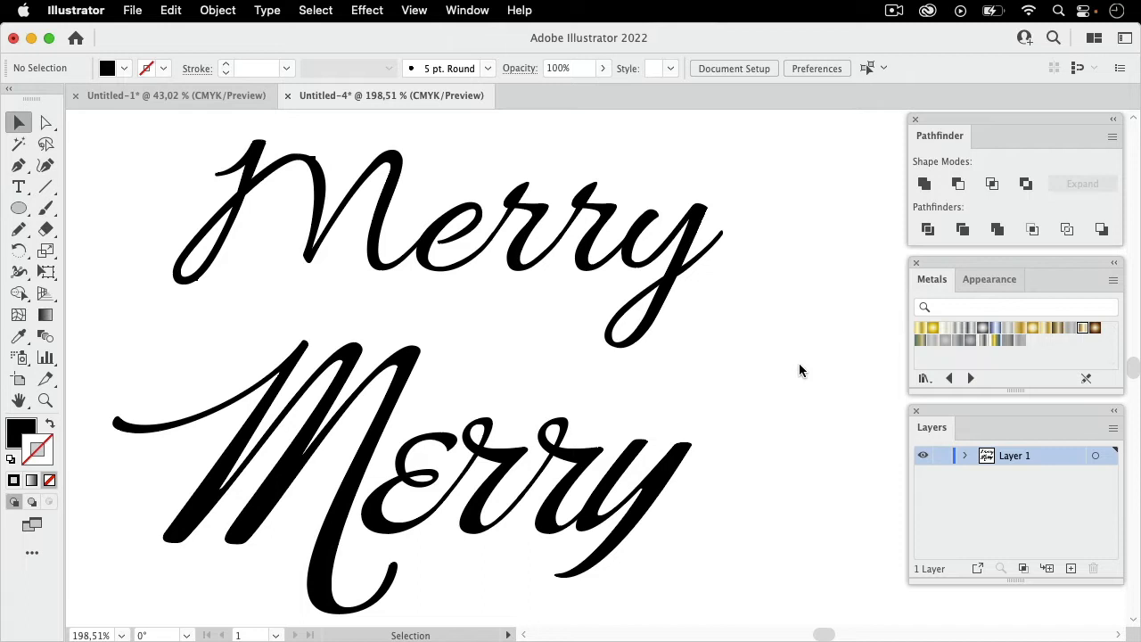
Step: Highlight the middle letters of the upper Merry to check that it is live text, and deselect it
click(677, 263)
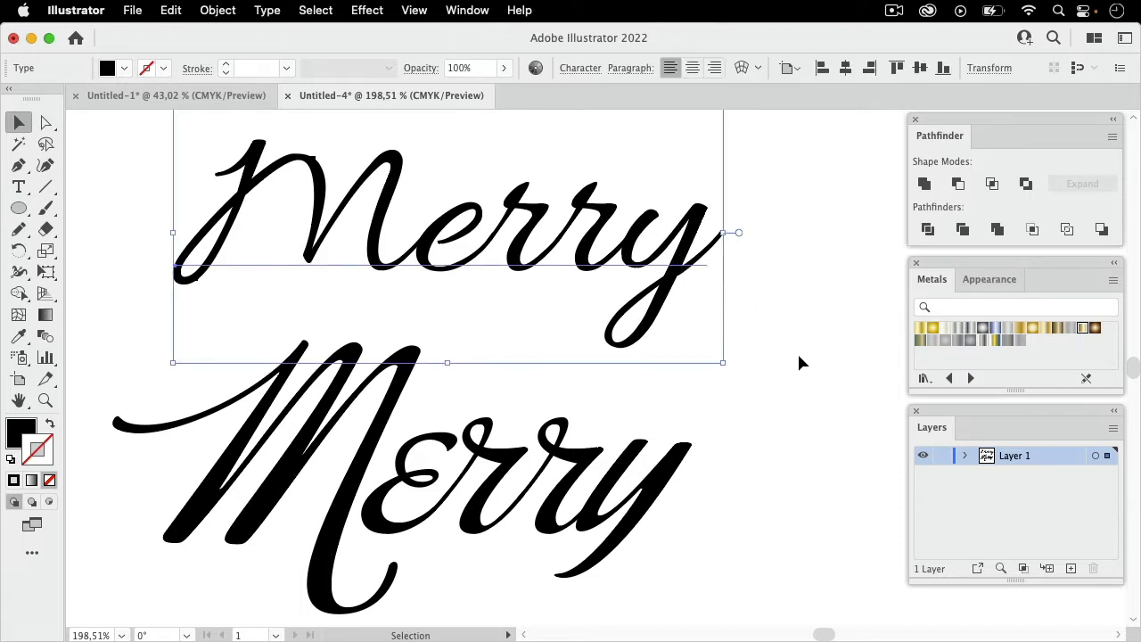
key(t)
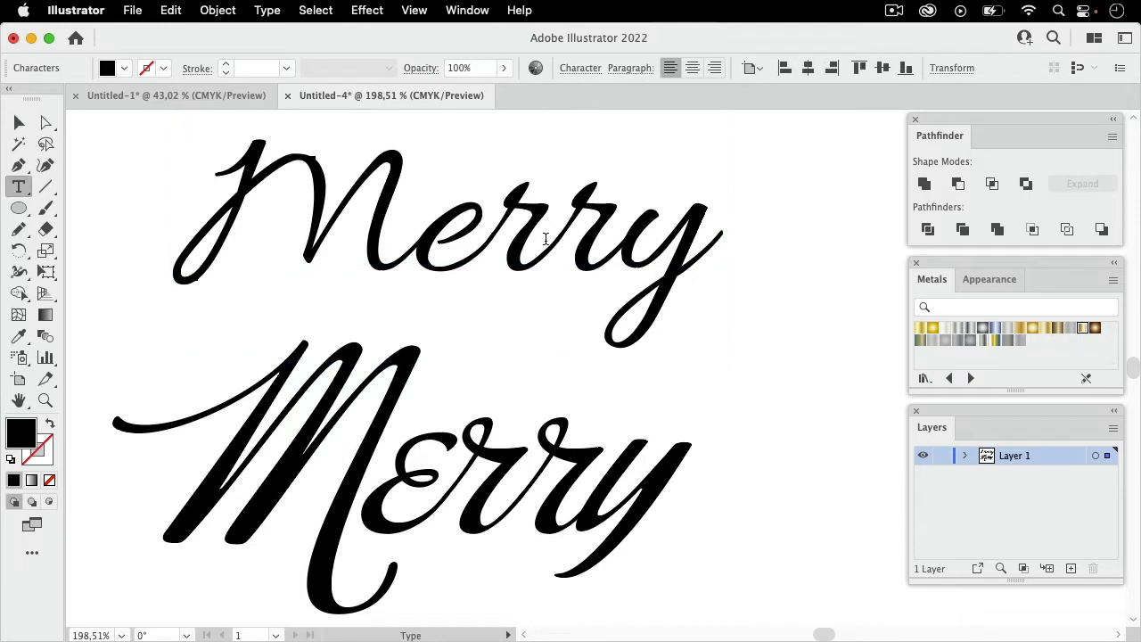
drag(381, 233, 619, 248)
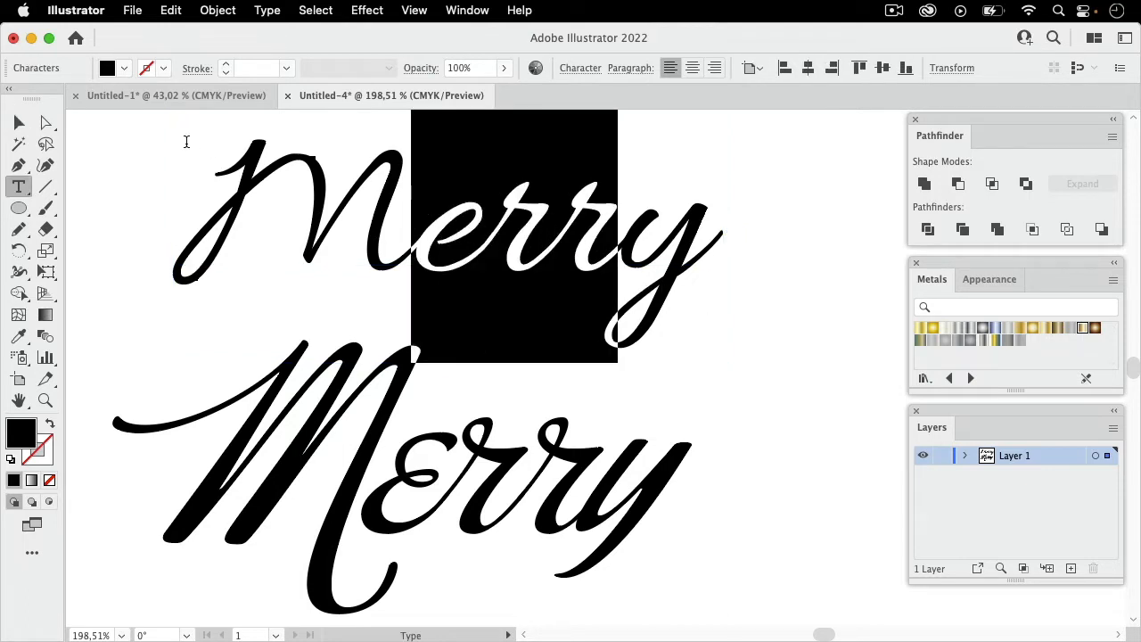
click(18, 124)
click(839, 328)
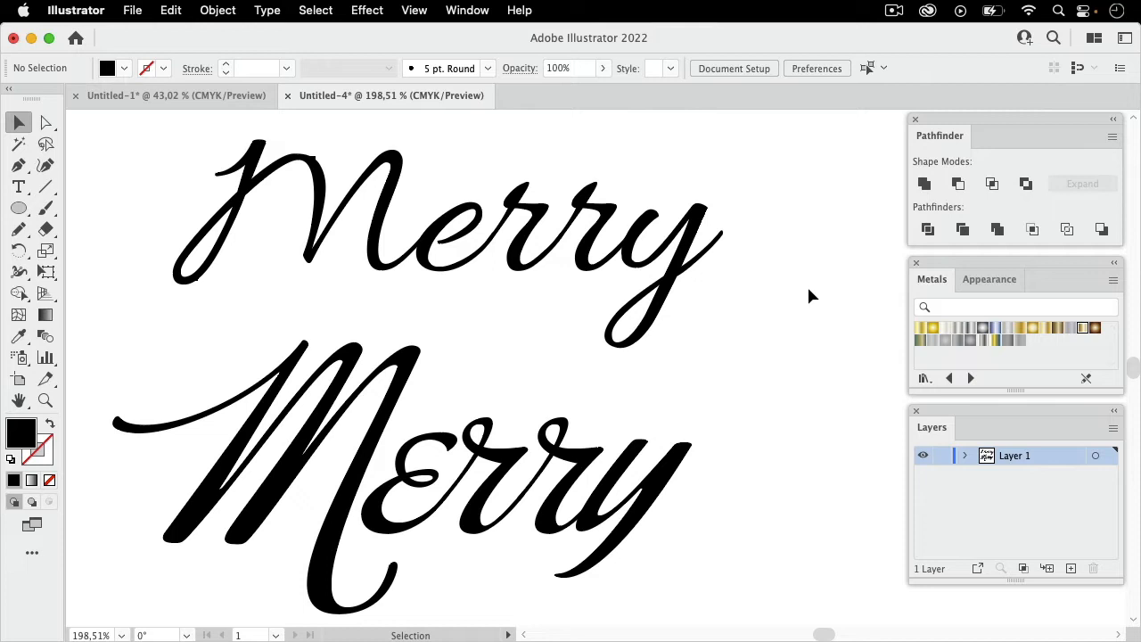
Step: Display the document swatches, browse the available swatch libraries, and close them without choosing one
click(467, 10)
scroll(541, 609, down, 5)
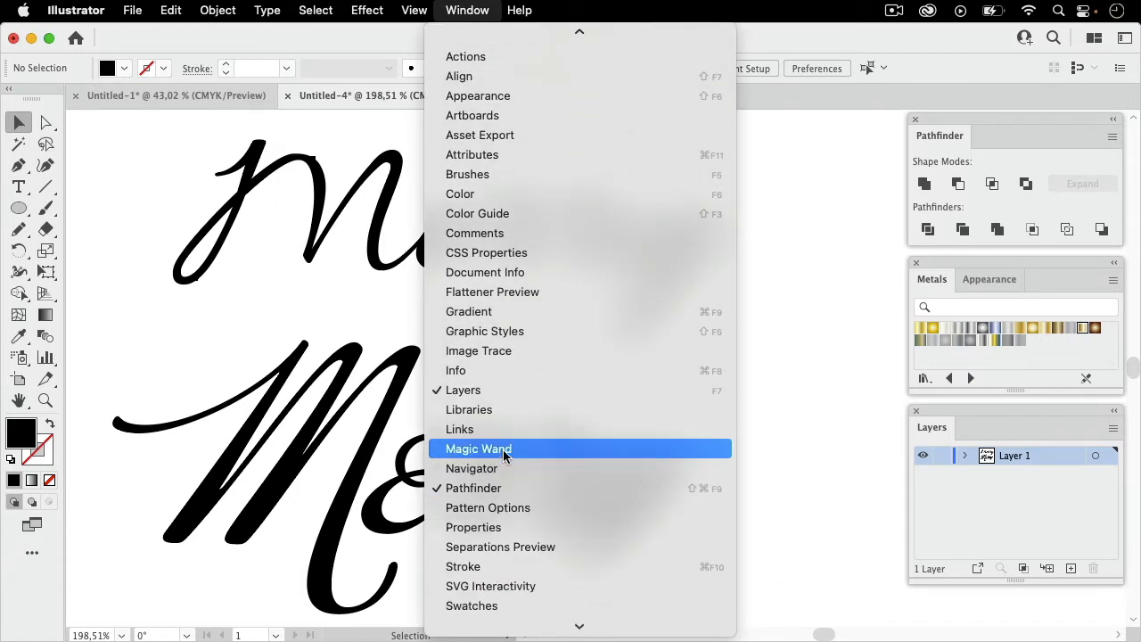
click(493, 606)
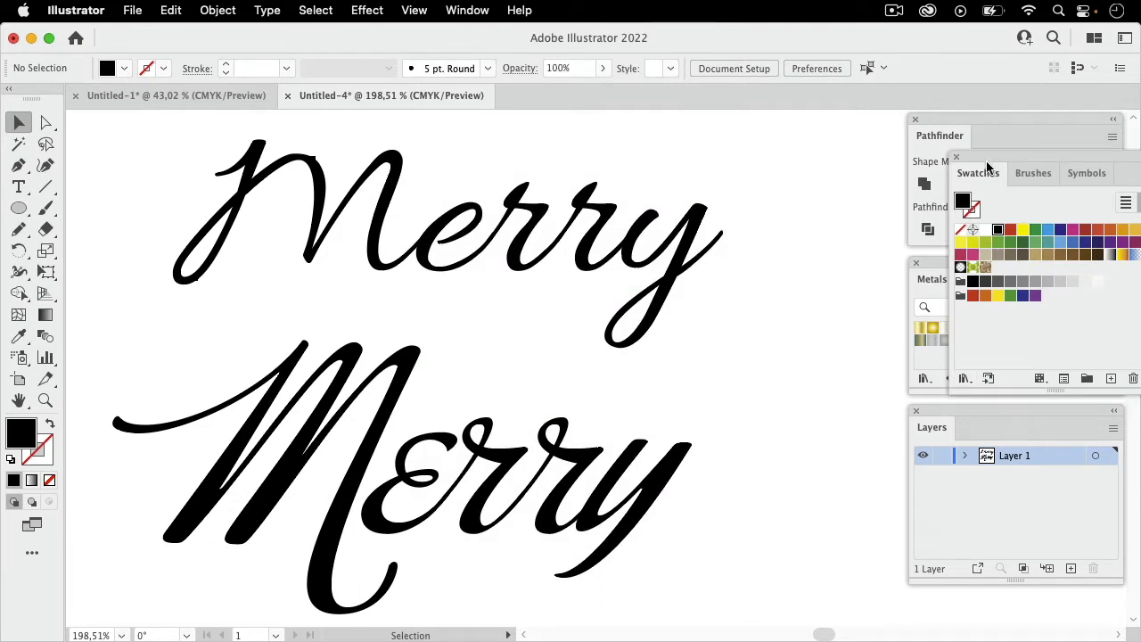
drag(995, 170, 739, 196)
click(707, 411)
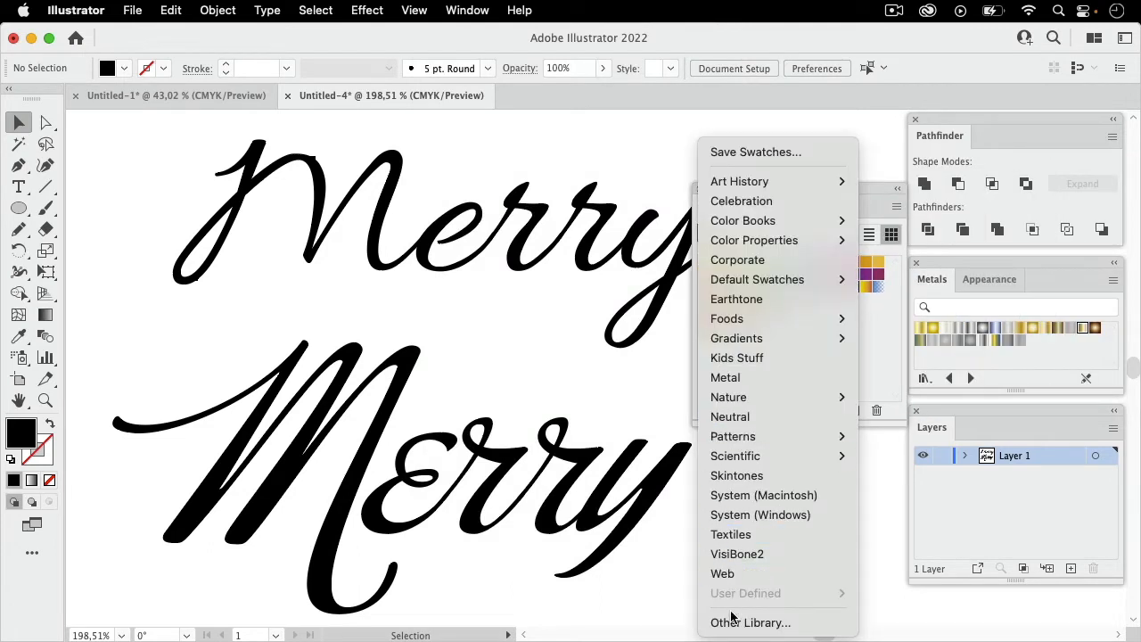
click(637, 371)
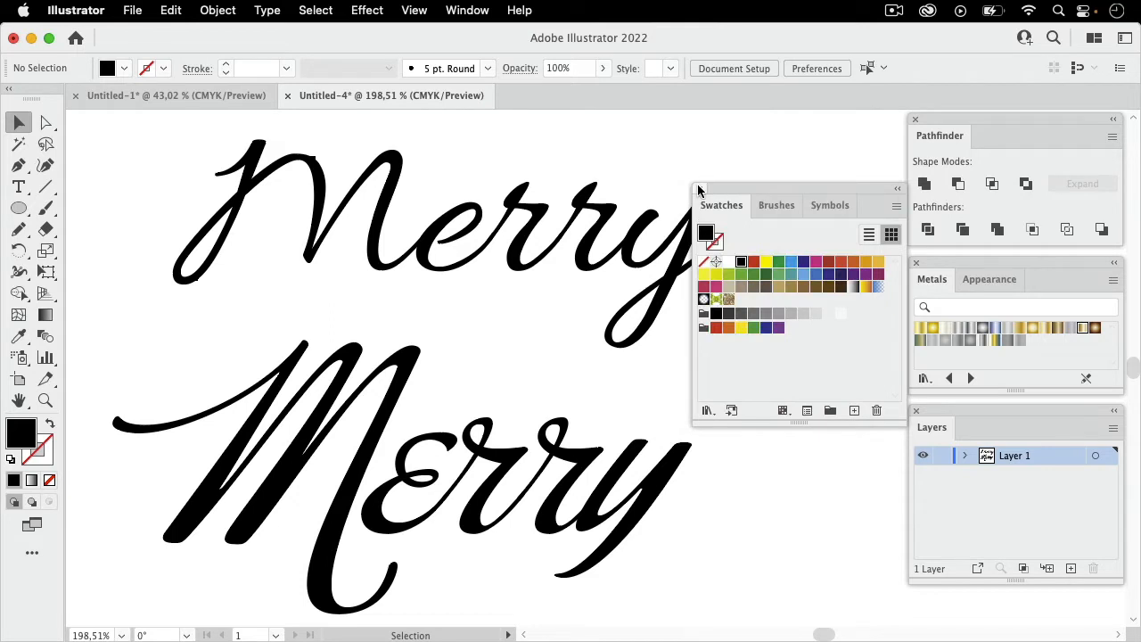
click(700, 189)
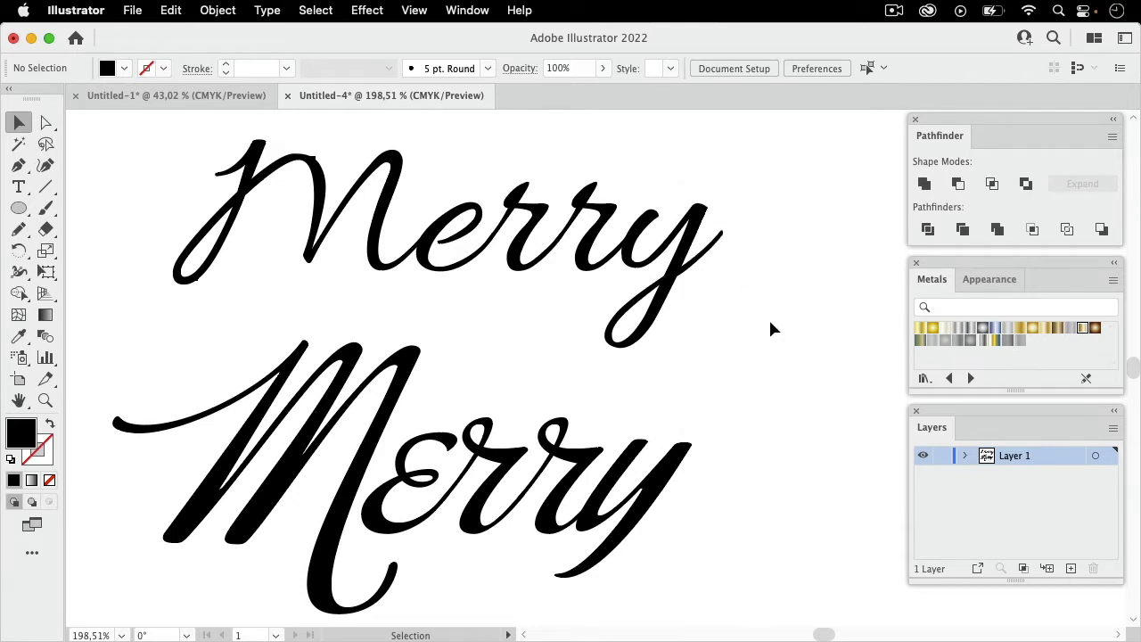
Step: Try to fill the upper Merry text directly with the Bronze gradient from the Metals swatches
click(709, 287)
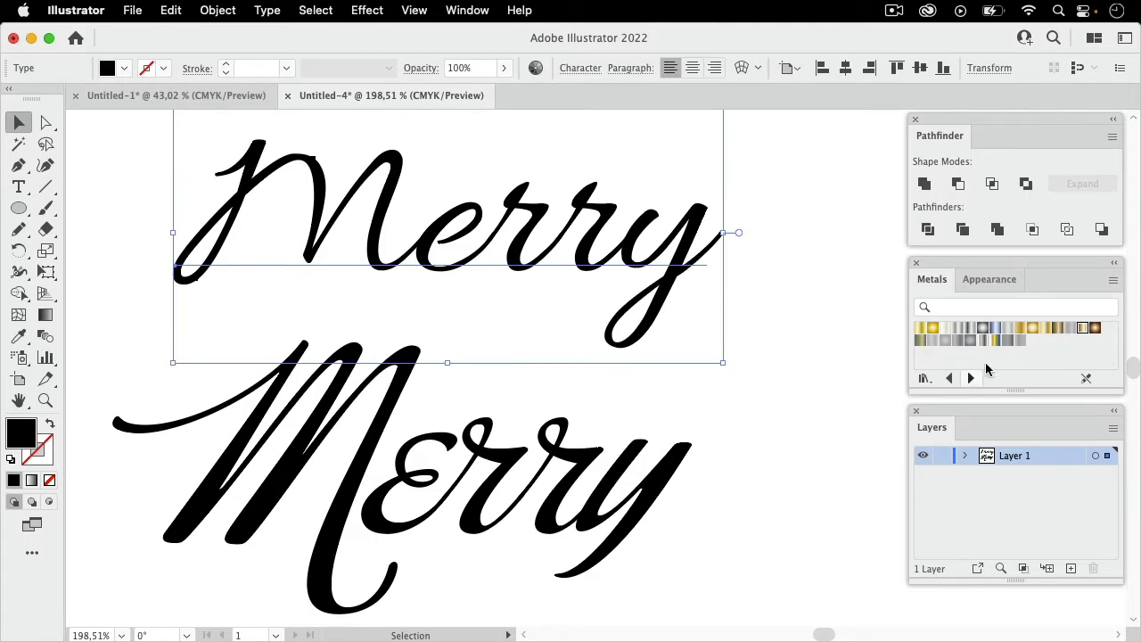
click(1054, 330)
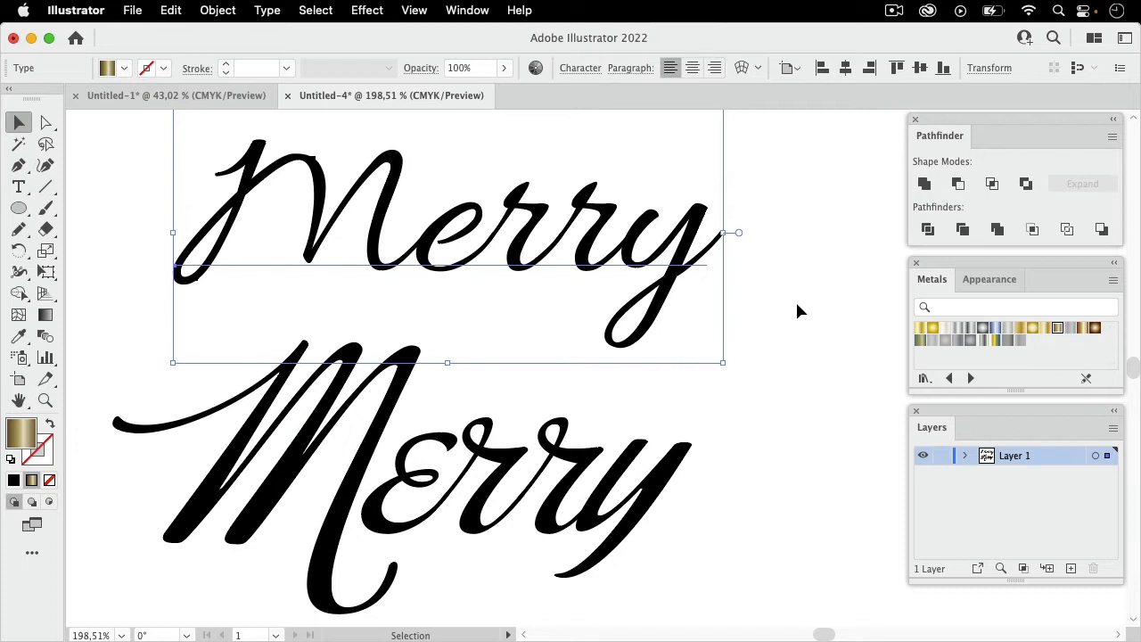
Step: Enlarge the Appearance display, add a new fill to the upper Merry text object, and set it to Bronze
click(993, 279)
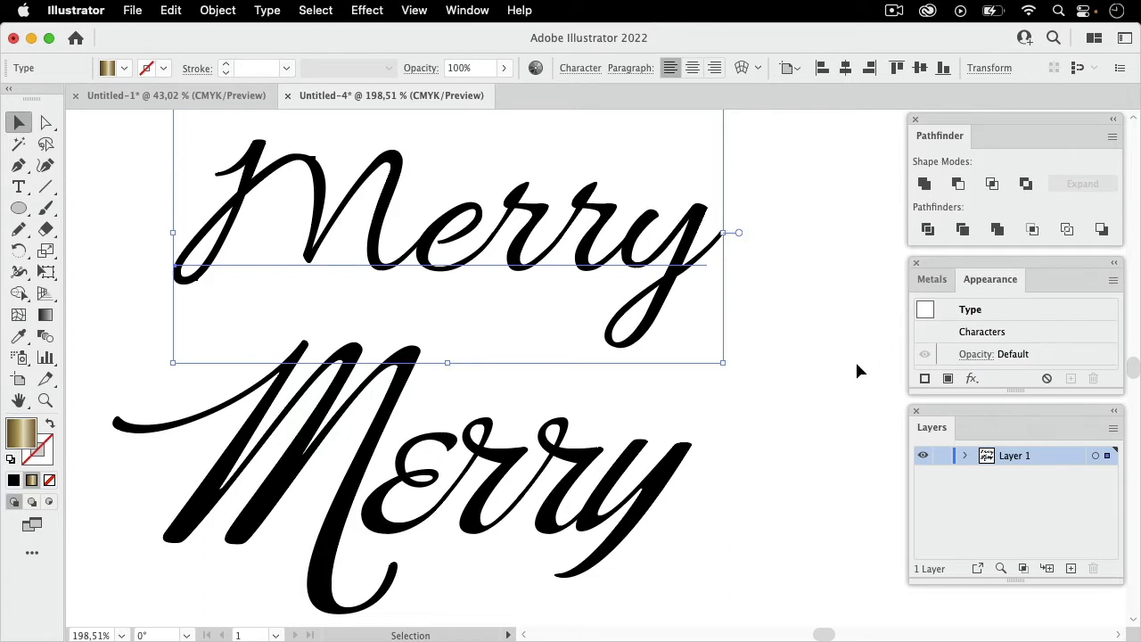
drag(1000, 408, 996, 448)
drag(1011, 389, 1006, 430)
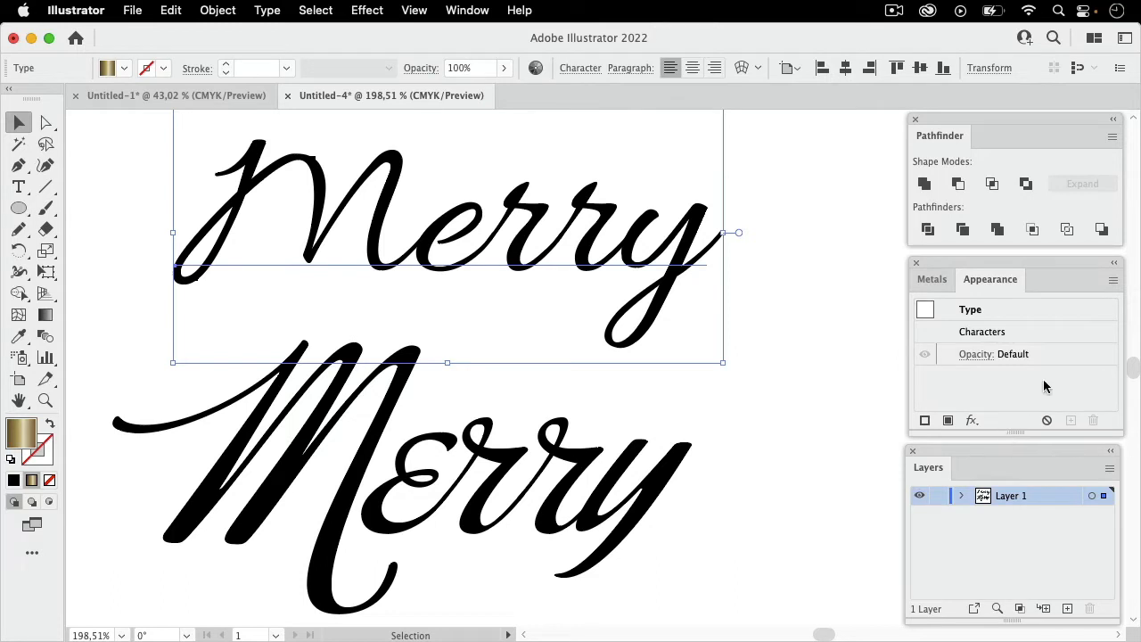
click(948, 423)
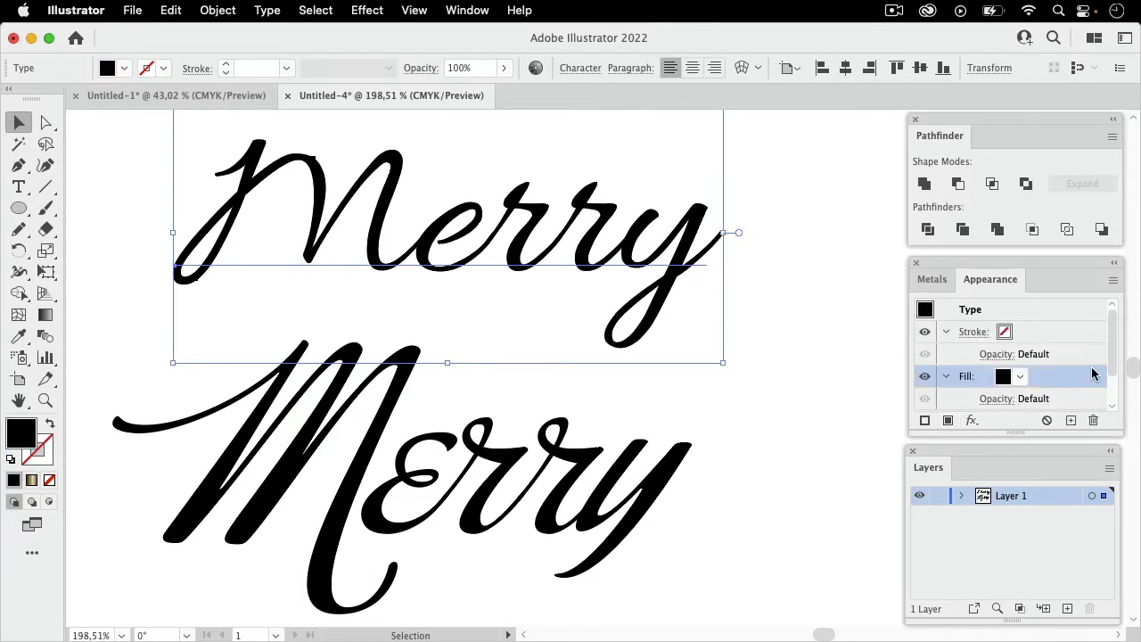
click(1021, 378)
click(907, 449)
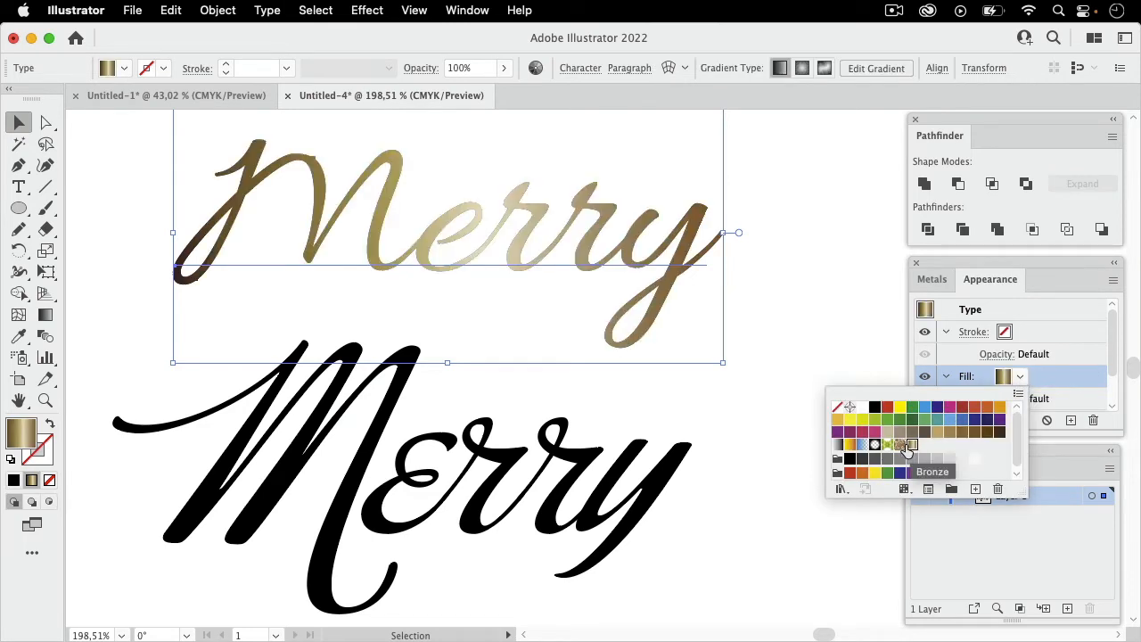
click(825, 313)
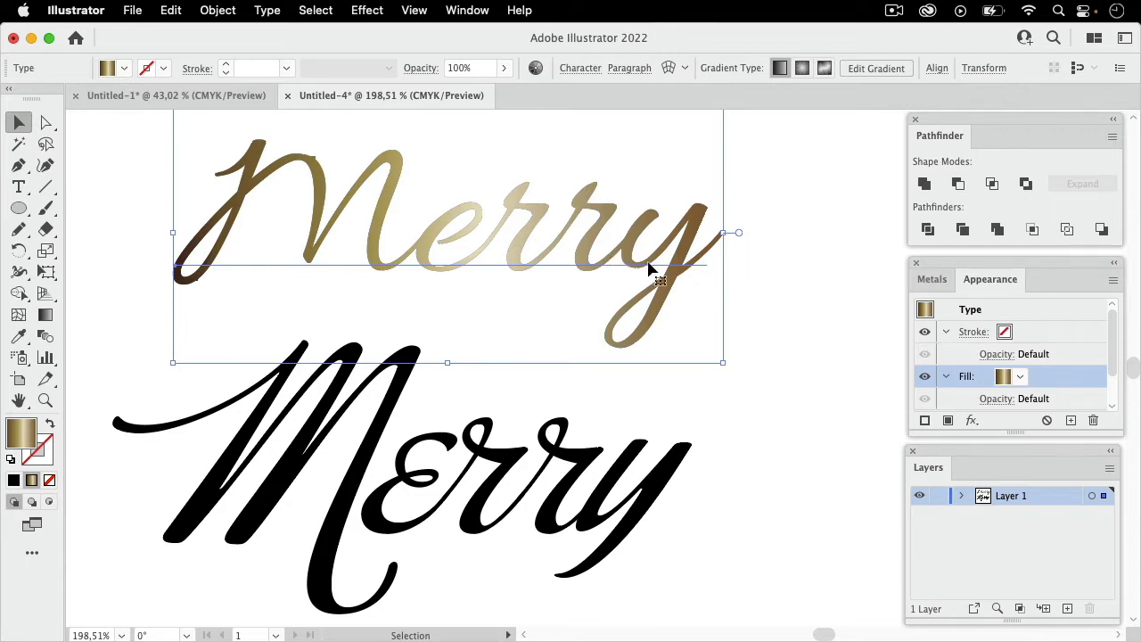
Step: Review the text object's appearance attributes and collapse its Stroke and Fill entries
drag(1112, 359, 1113, 398)
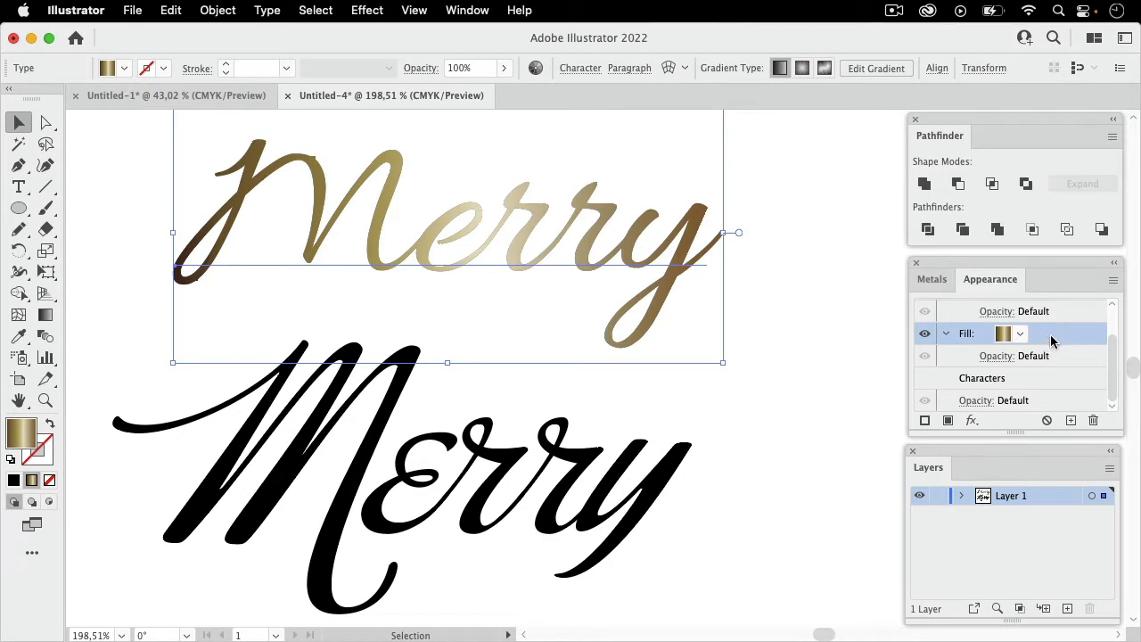
scroll(1054, 370, up, 2)
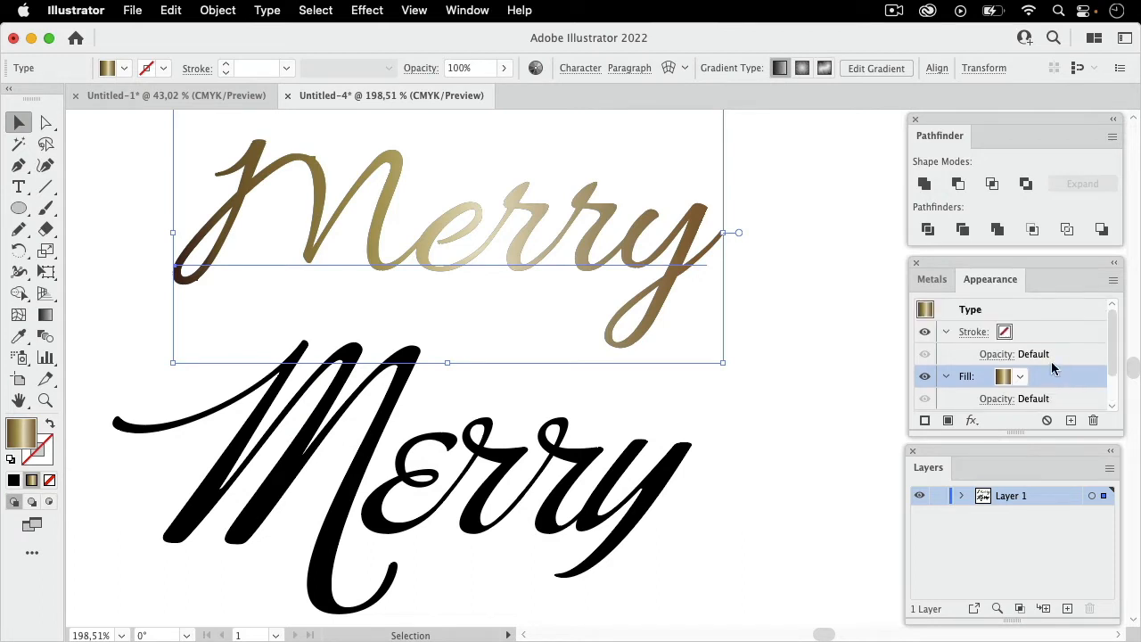
click(946, 331)
click(945, 354)
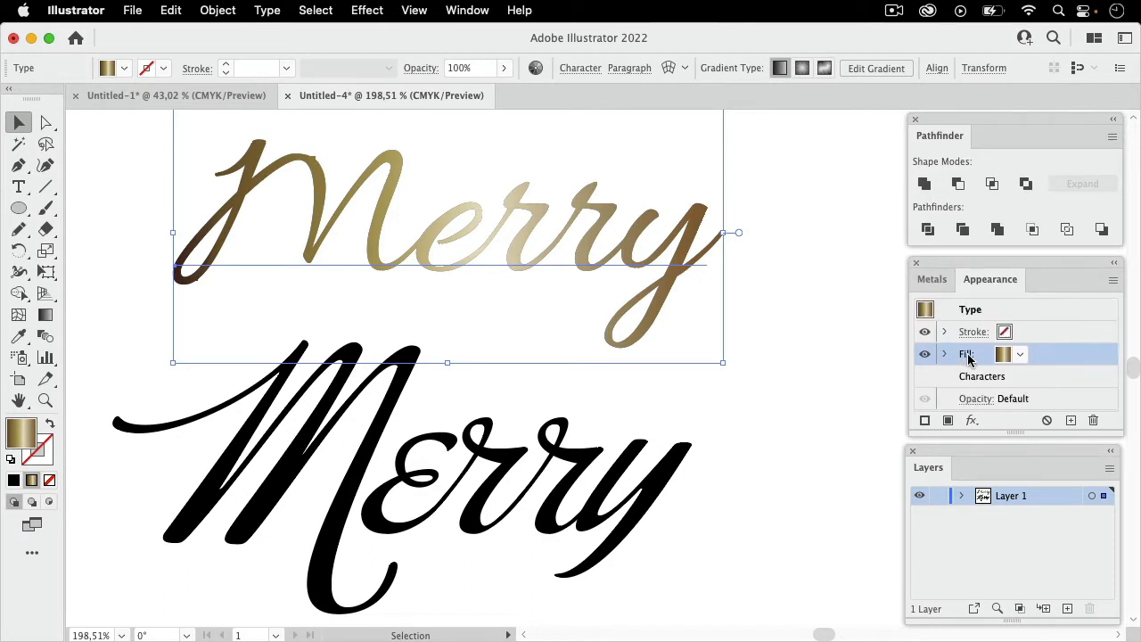
Step: Open the character-level attributes of the upper Merry text and set their fill to black
double_click(1025, 378)
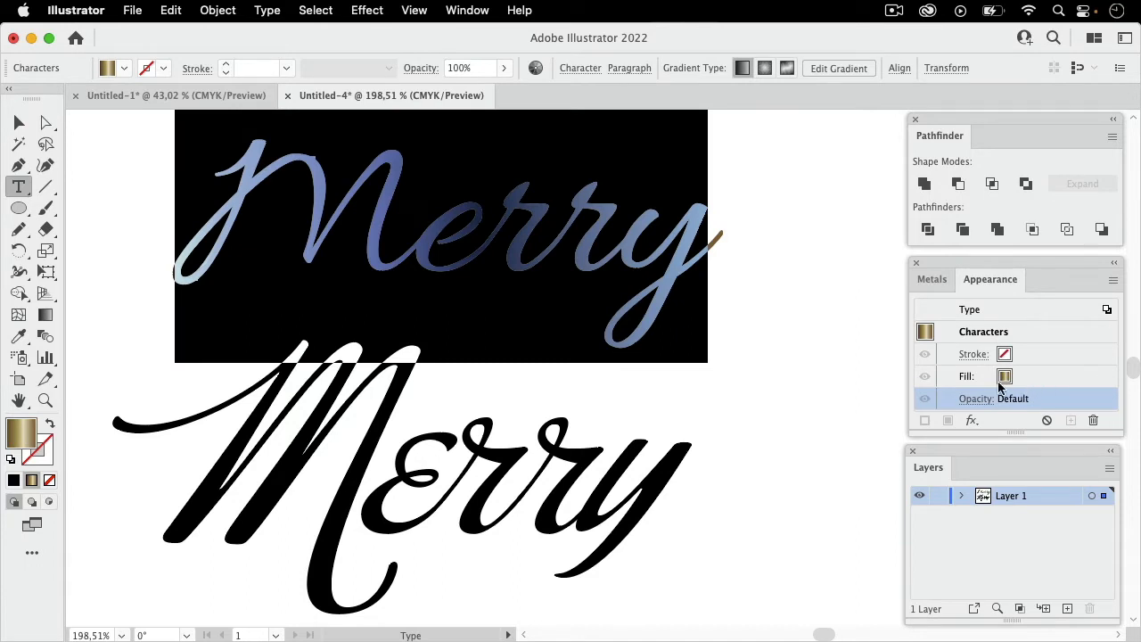
click(1002, 379)
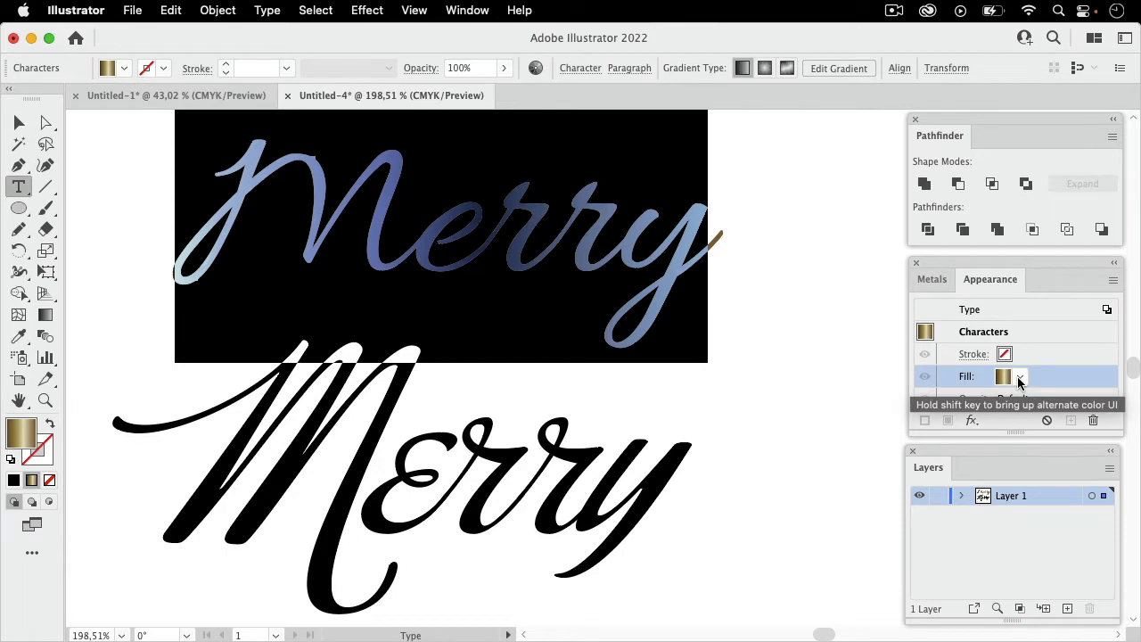
click(1020, 378)
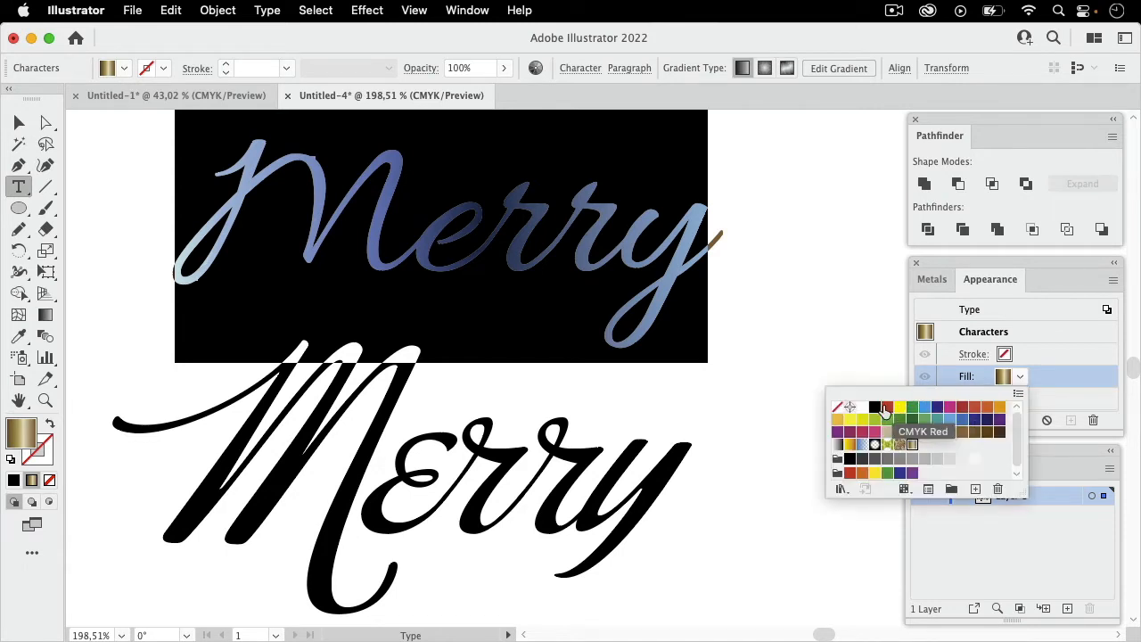
click(874, 407)
click(1043, 381)
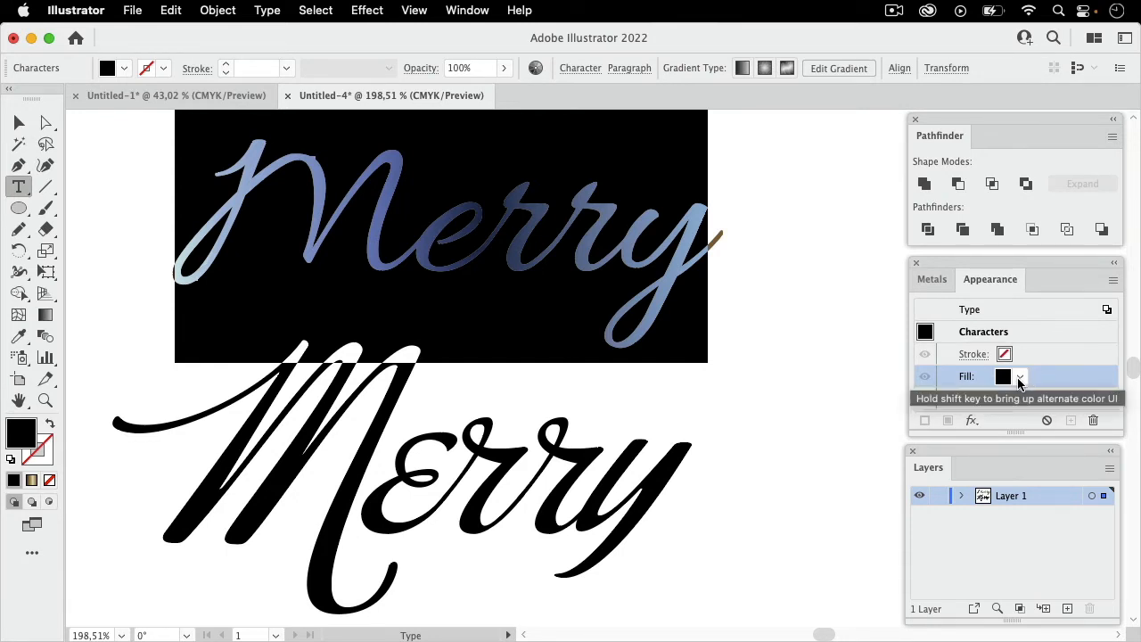
Step: Change the character-level fill of the upper Merry to None and return to the type-level attributes
click(1021, 378)
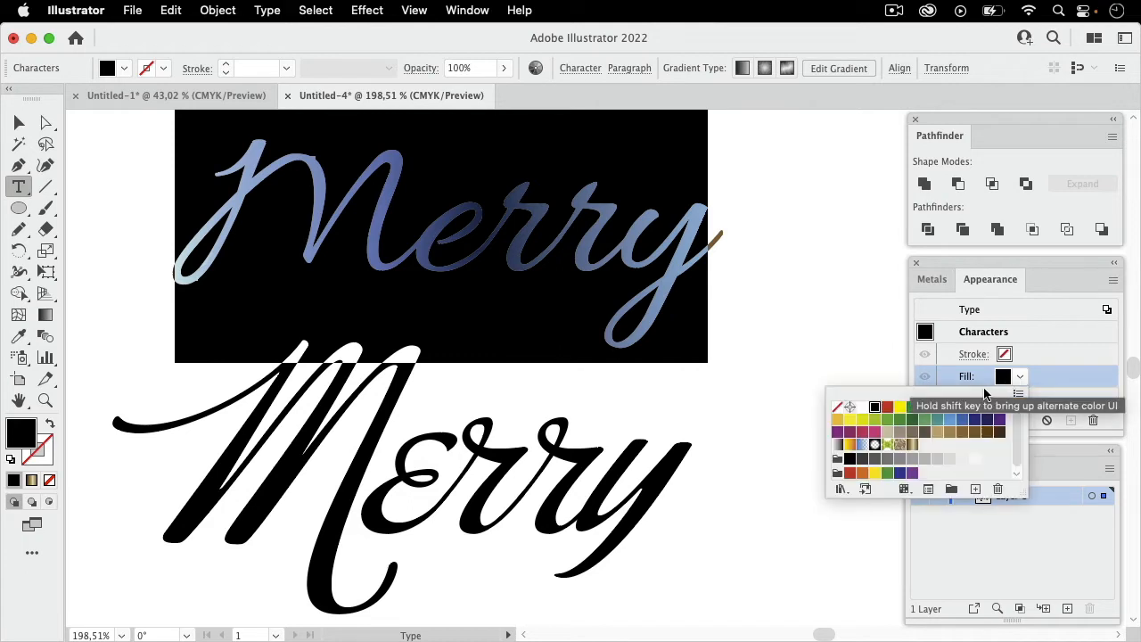
click(837, 407)
click(1056, 375)
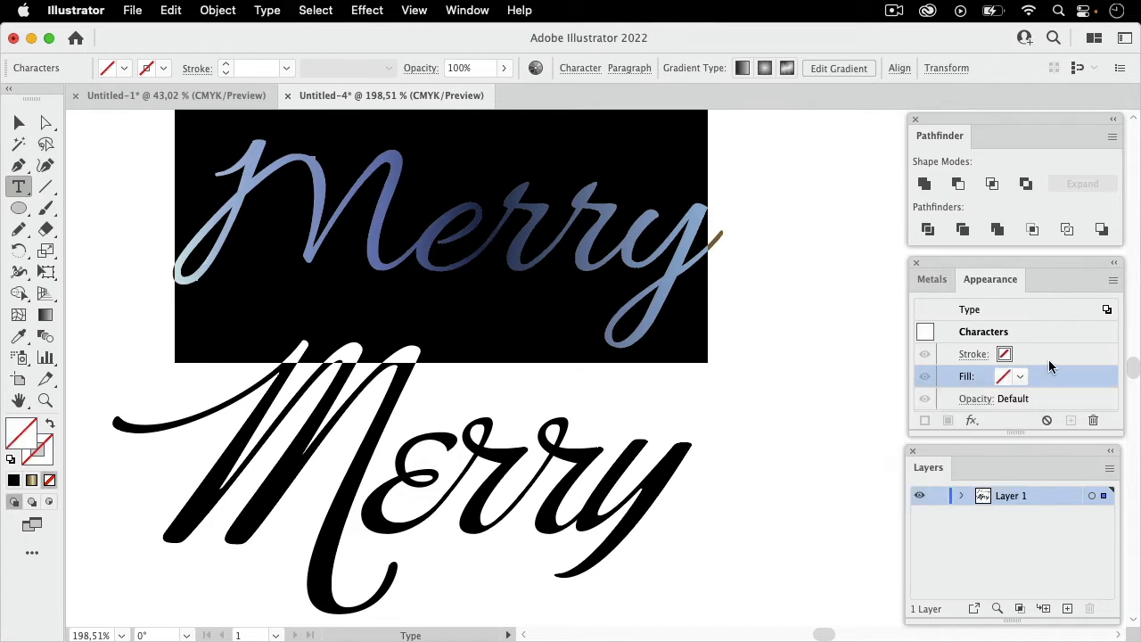
click(981, 311)
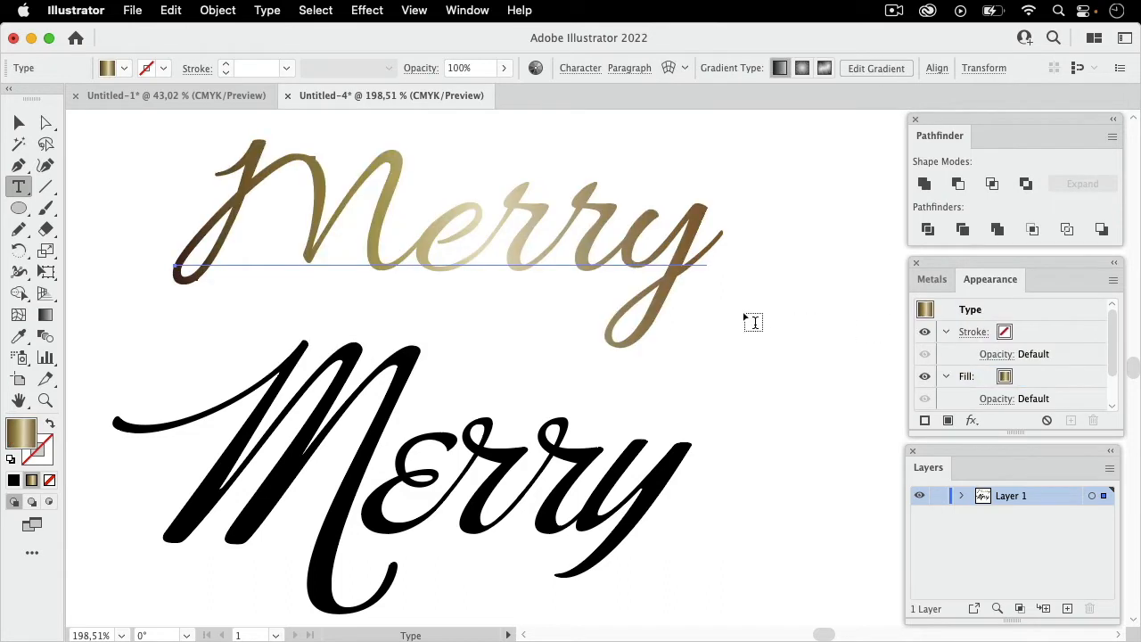
Step: Highlight the middle letters of the gold Merry to check its live text and character attributes, and reselect the whole object
scroll(1048, 378, down, 2)
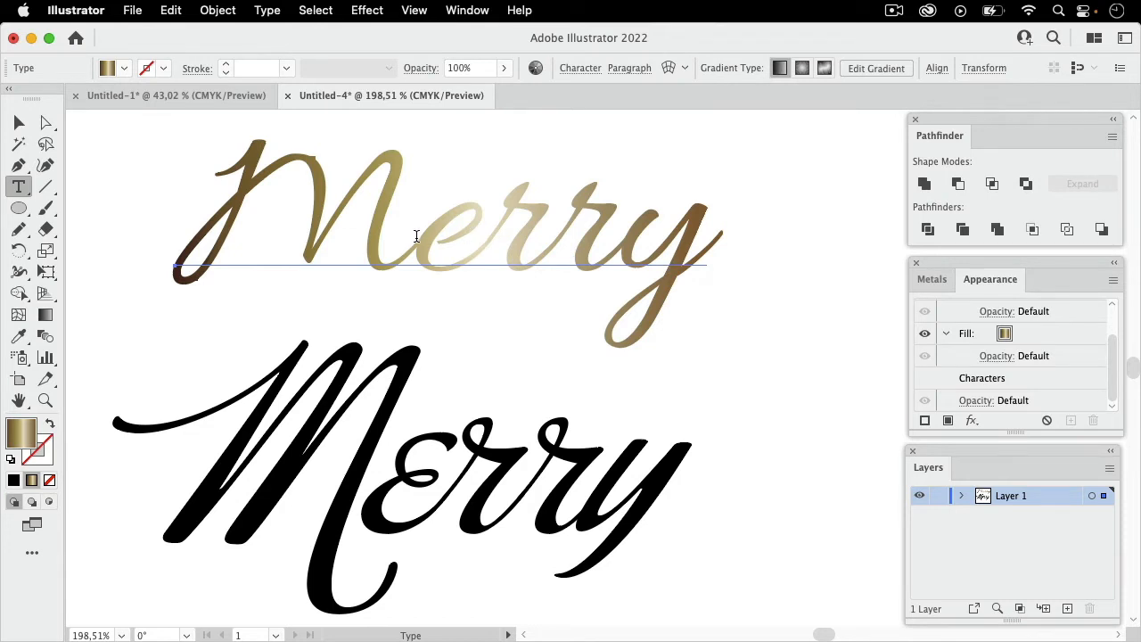
drag(417, 235, 615, 235)
click(636, 236)
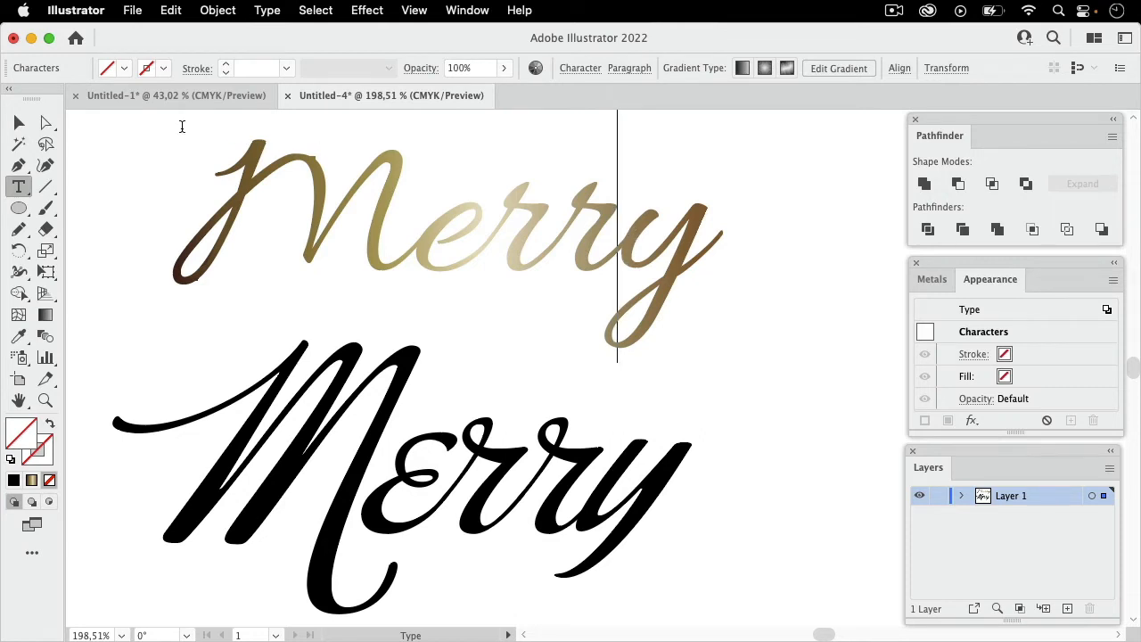
click(19, 122)
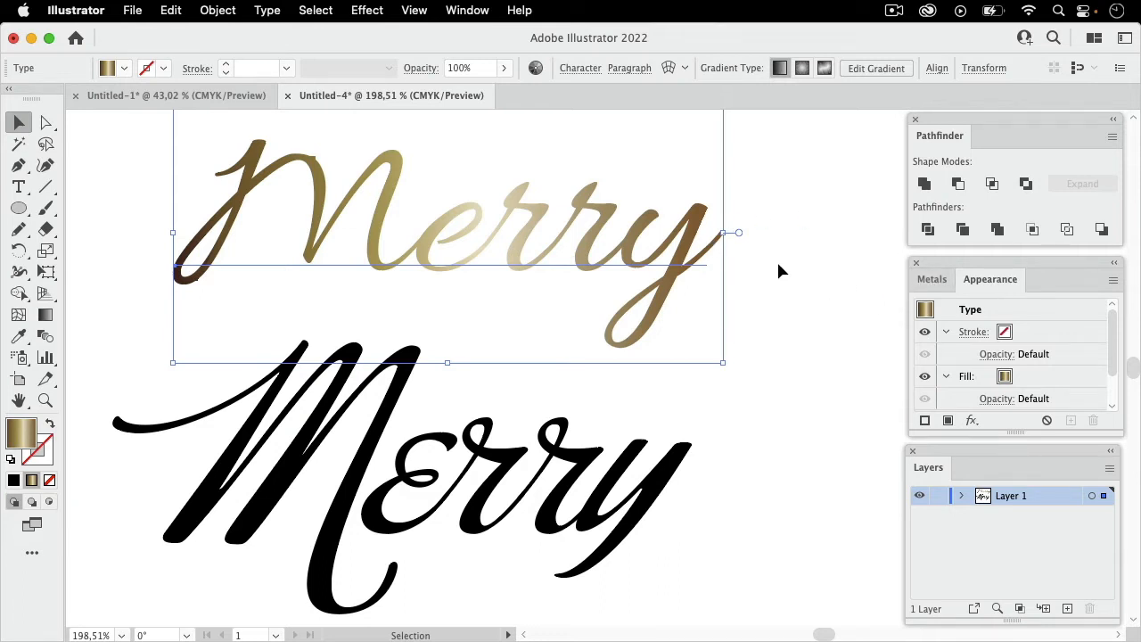
Step: Duplicate the gold Merry text into the empty area to the right of the original
scroll(776, 271, right, 5)
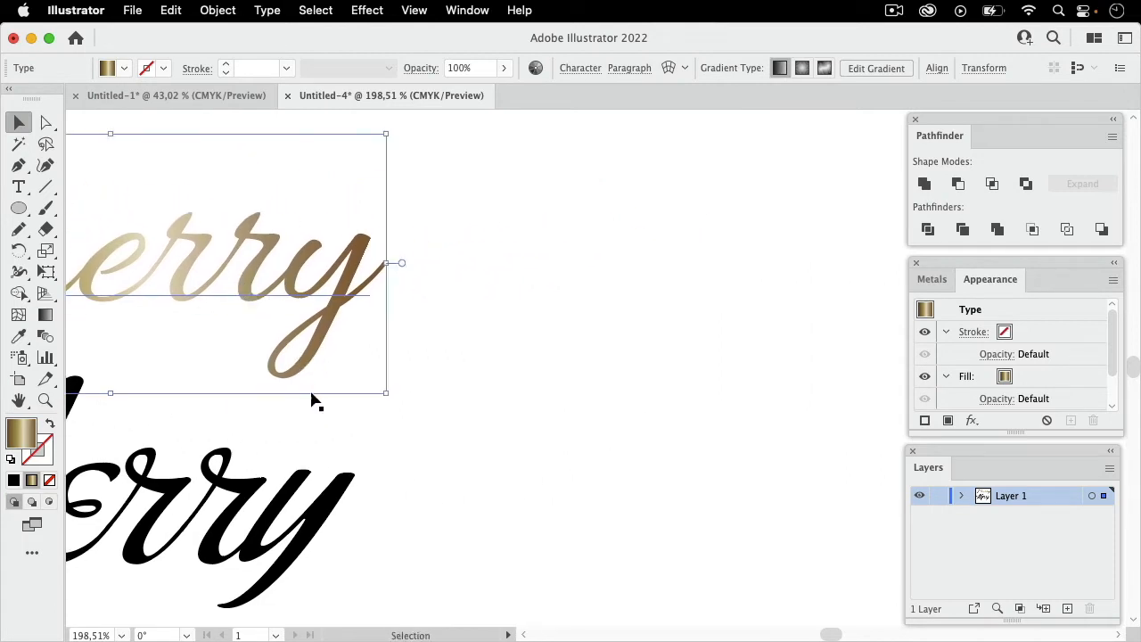
drag(246, 285, 810, 280)
scroll(574, 273, right, 3)
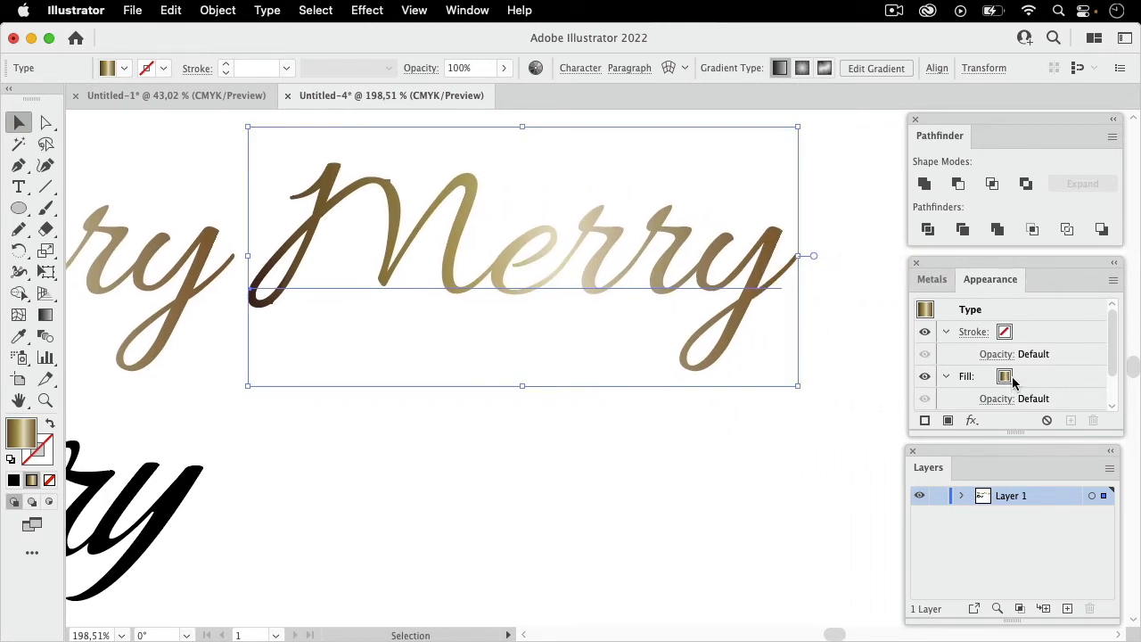
Step: Clear the appearance of the duplicated Merry text and move it slightly farther right from the original
click(1060, 380)
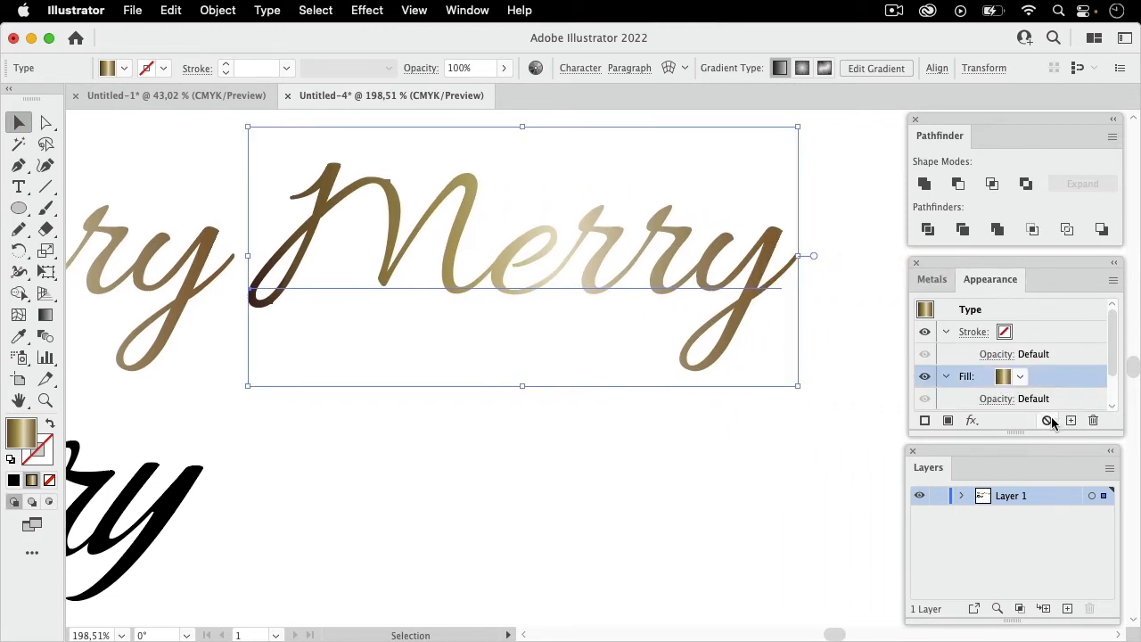
click(1048, 421)
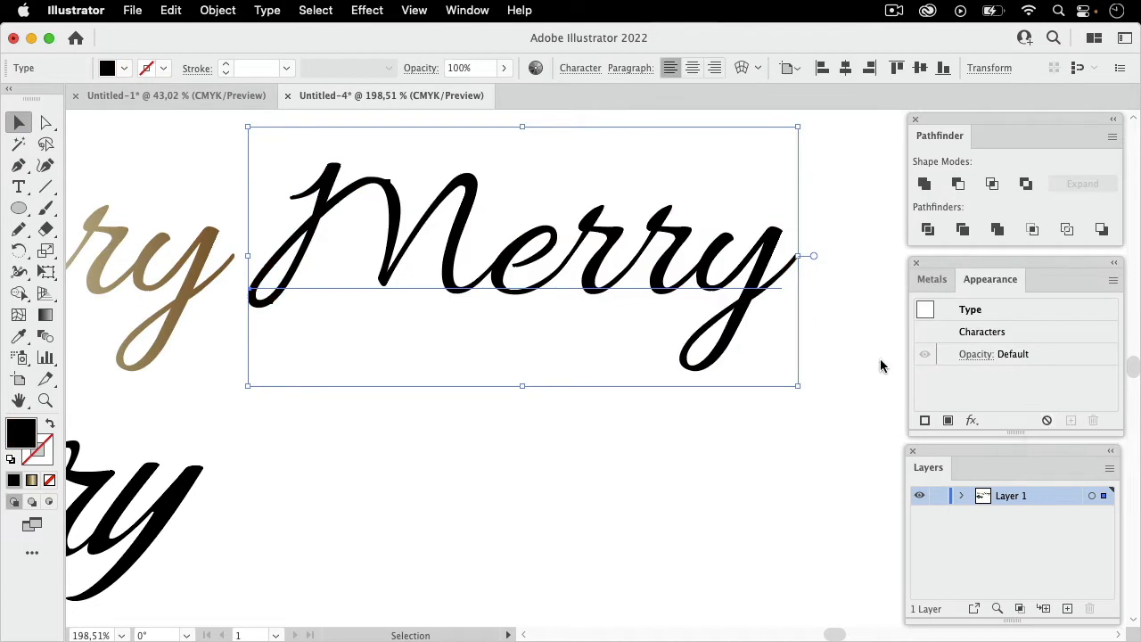
drag(741, 287, 765, 280)
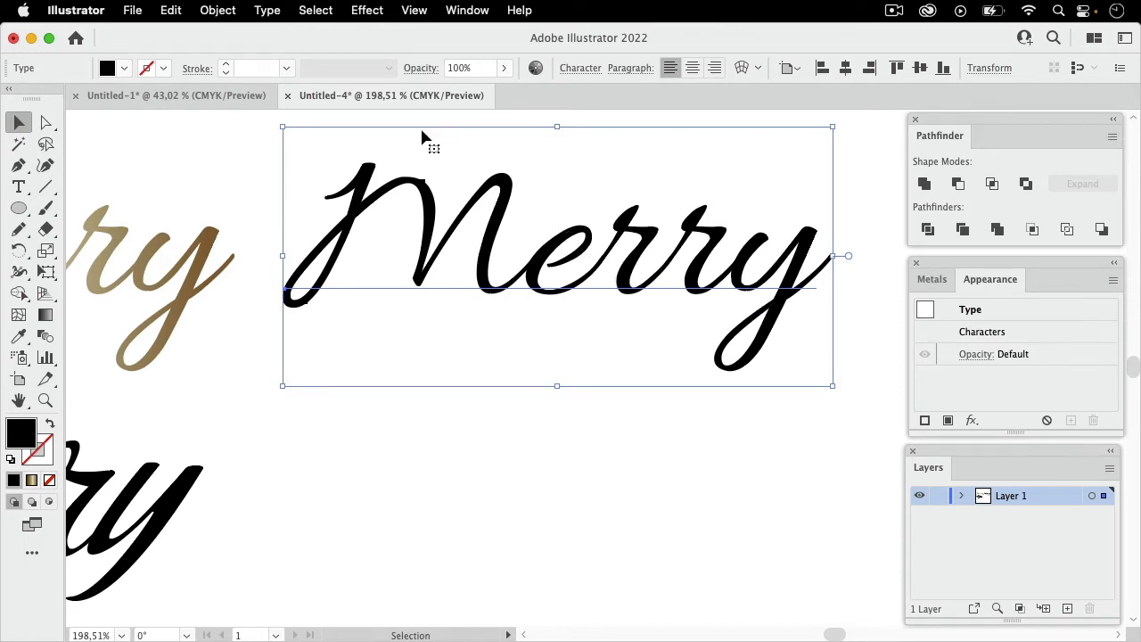
Step: Convert the black duplicate of the thin script Merry text to outlines and deselect it
click(267, 10)
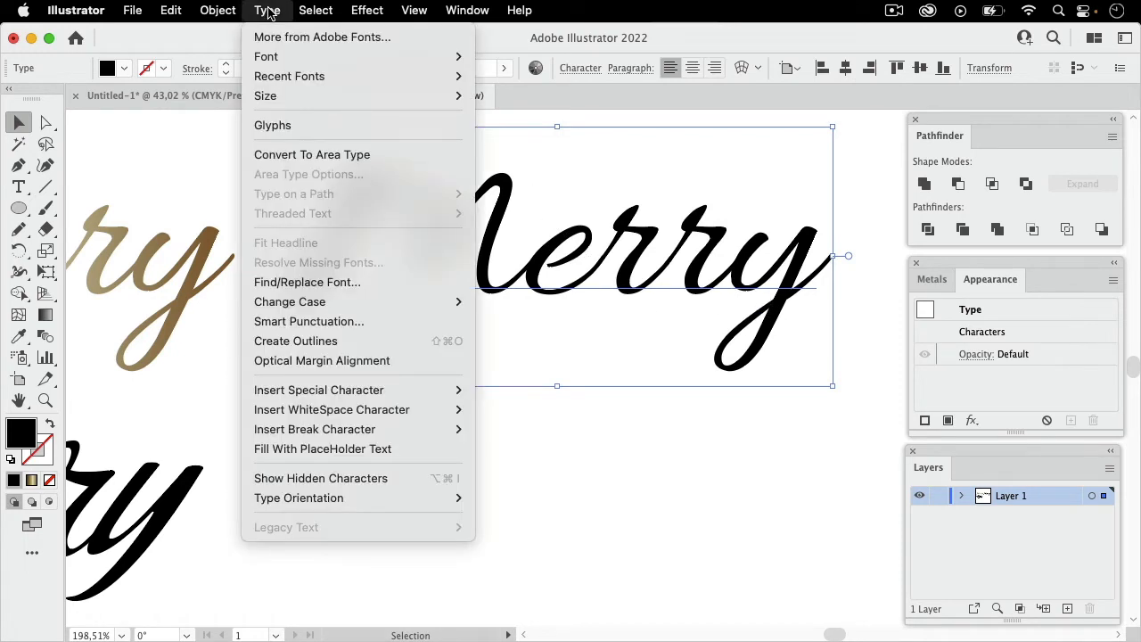
click(337, 342)
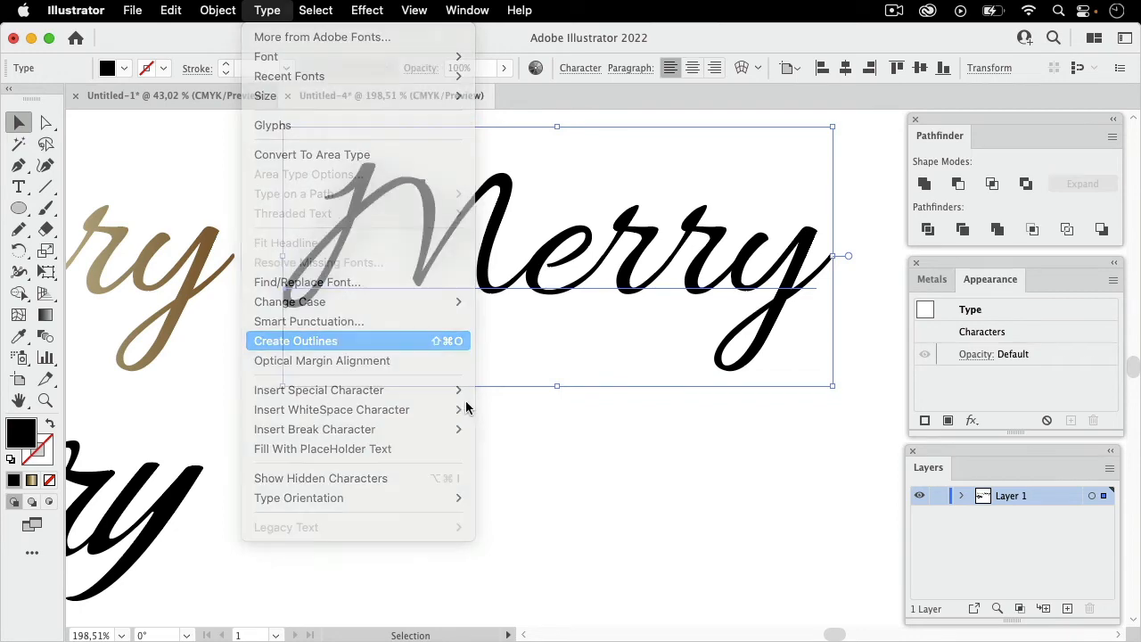
click(637, 473)
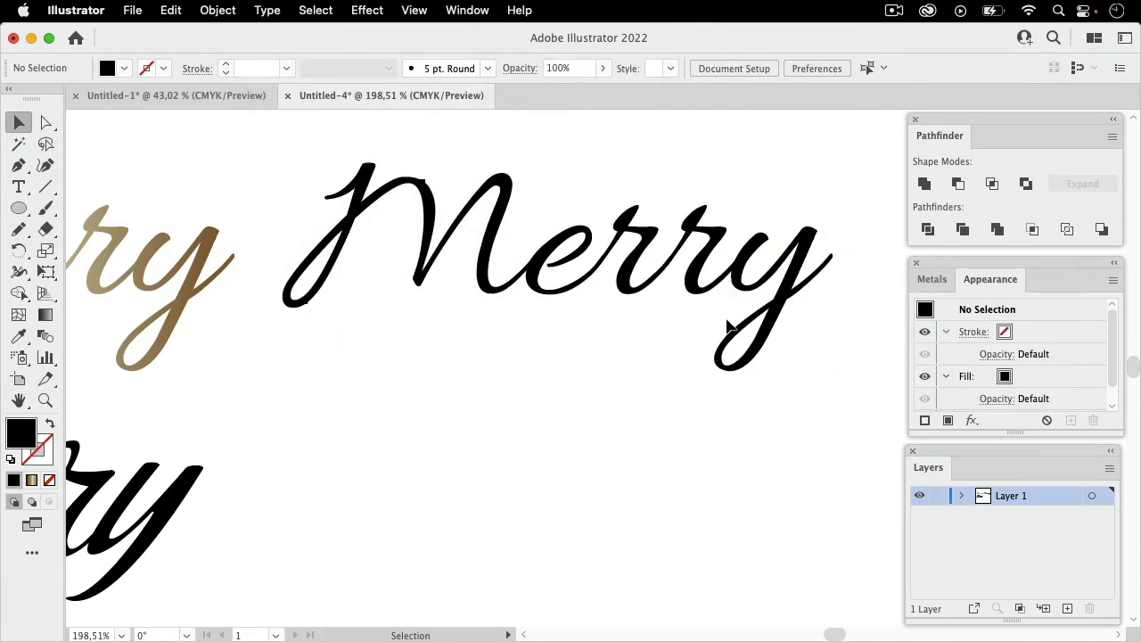
Step: Fill the outlined Merry group with the gold gradient swatch from the document swatches and deselect it
click(745, 267)
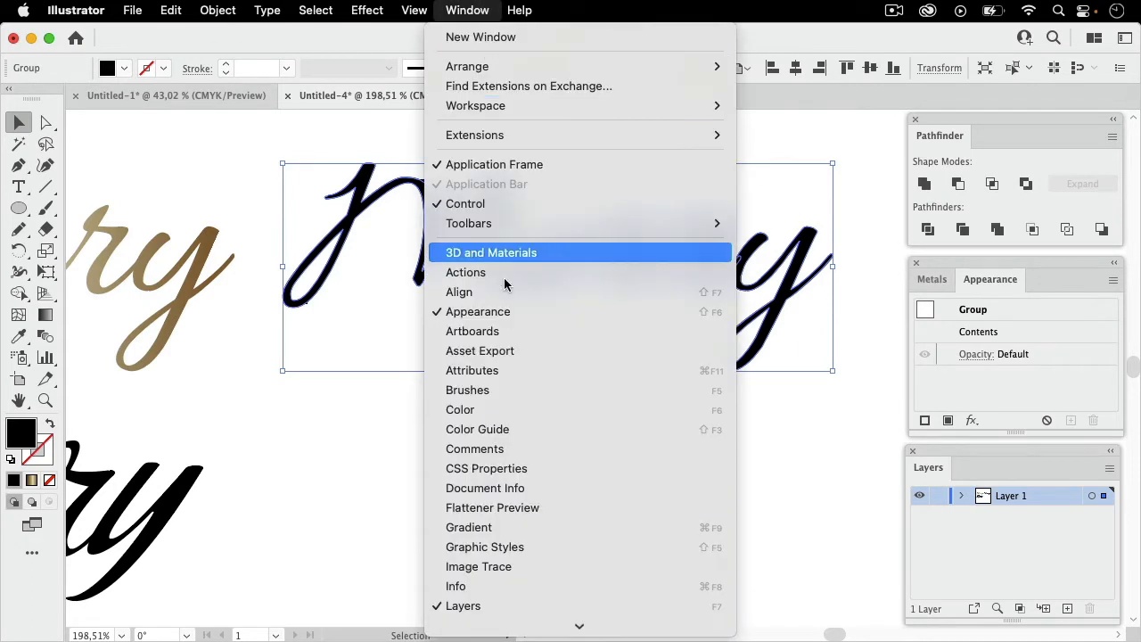
mouse_move(547, 635)
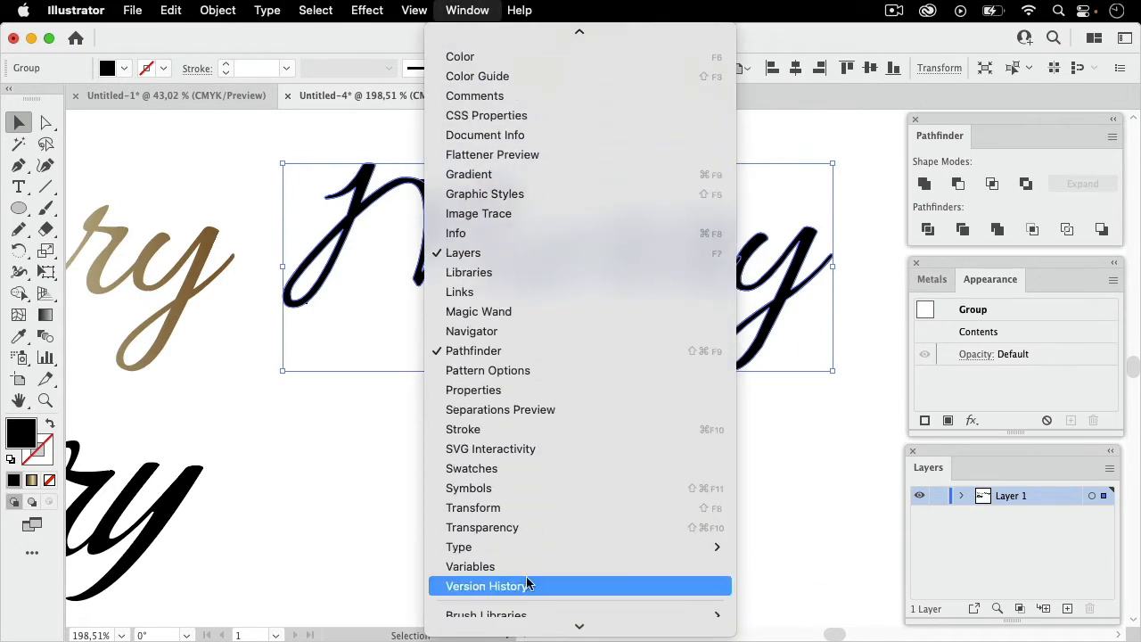
click(494, 466)
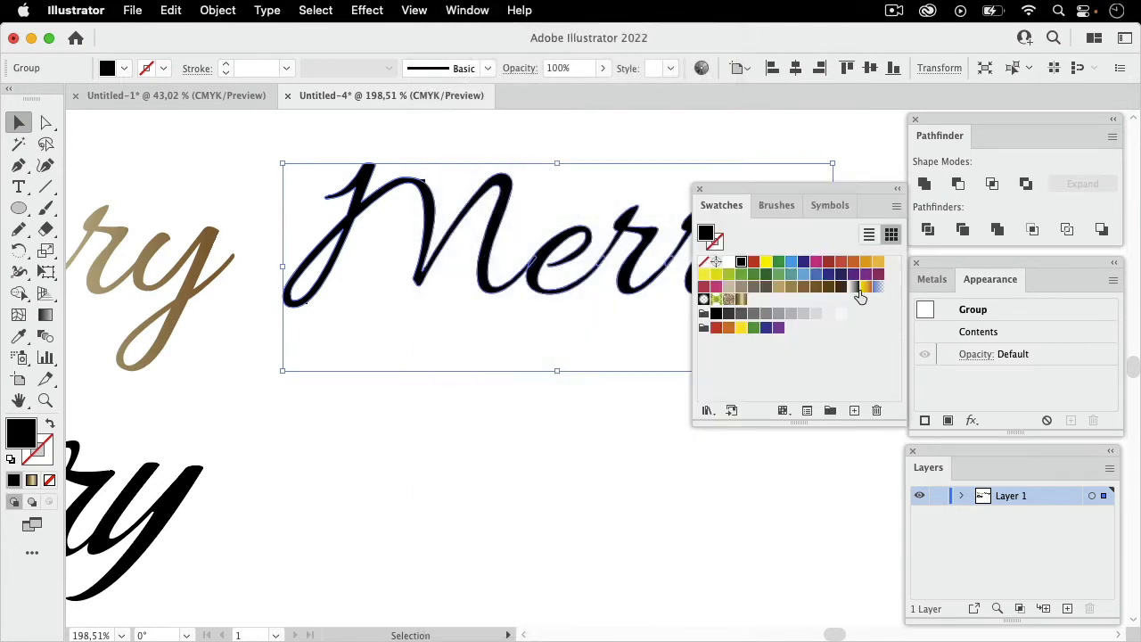
click(745, 303)
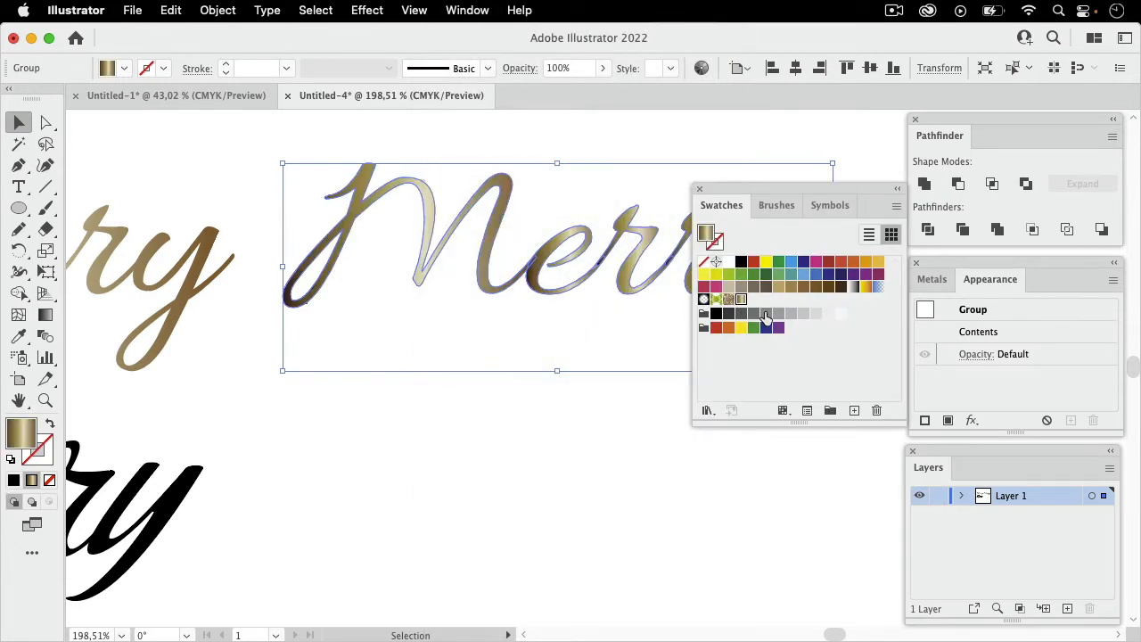
drag(764, 190, 664, 437)
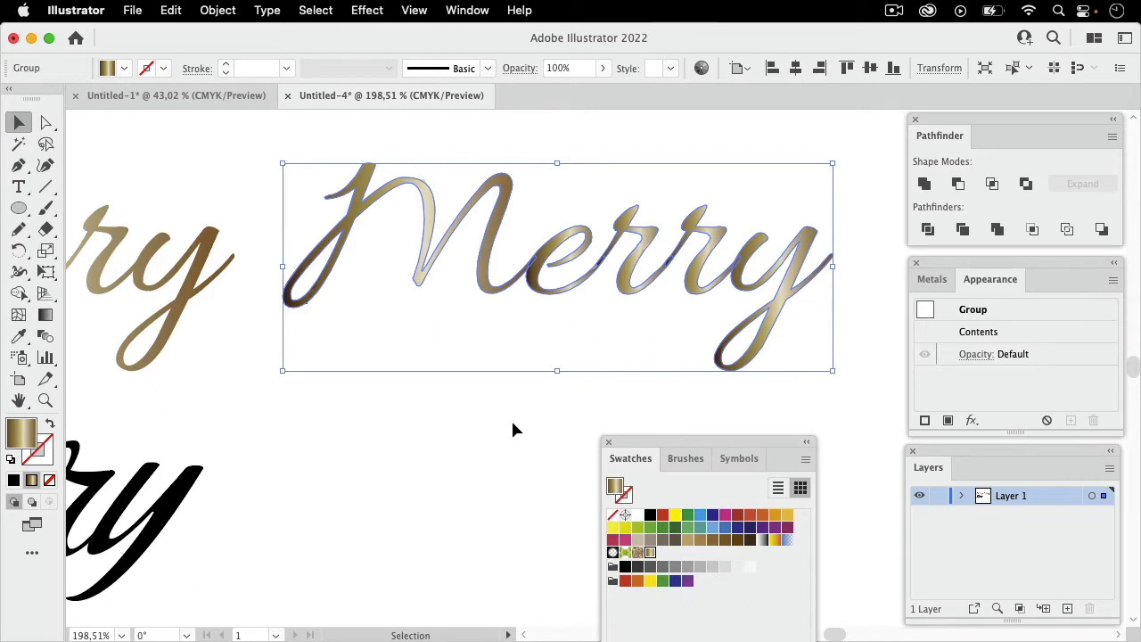
click(540, 432)
Step: Examine the joins between the gradient-filled Merry letters up close in outline view
key(space)
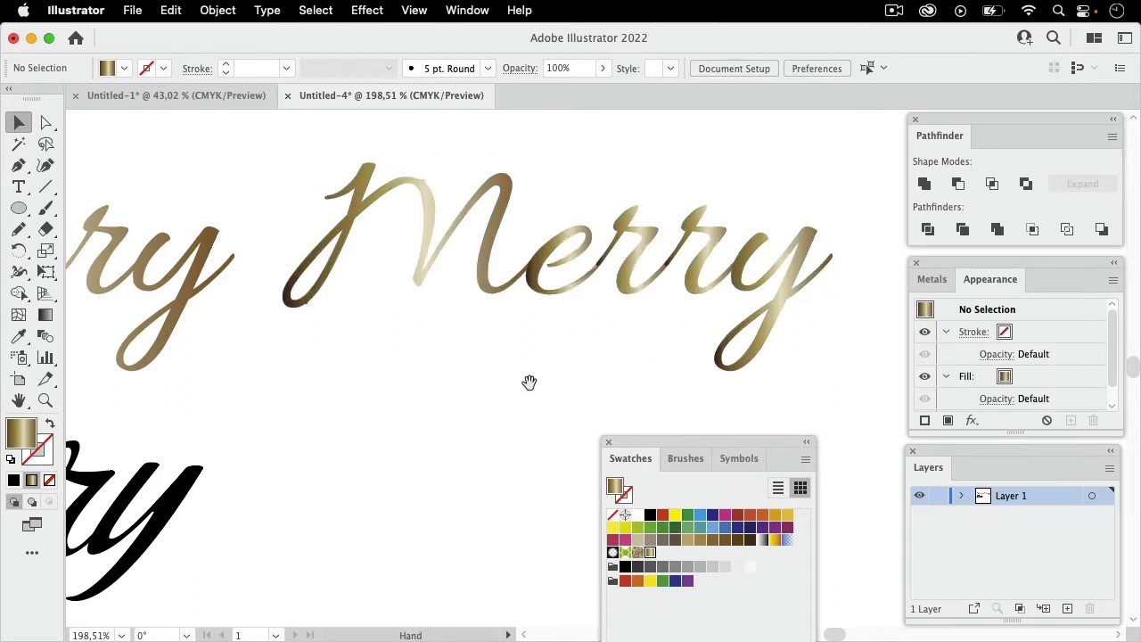
drag(527, 382, 344, 387)
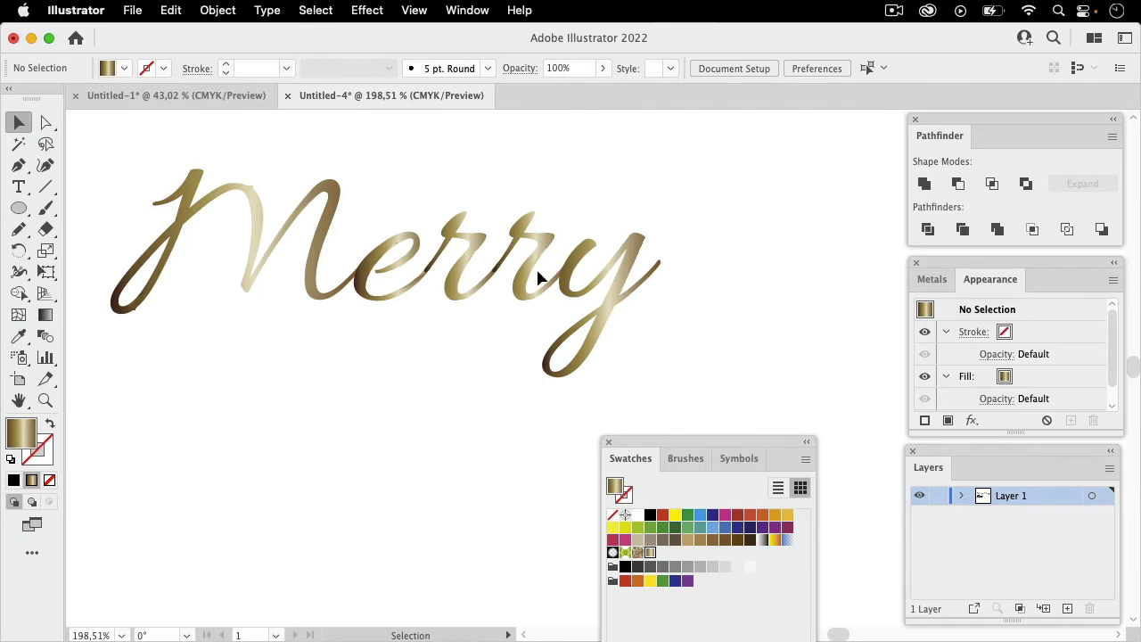
drag(476, 266, 698, 300)
key(super+y)
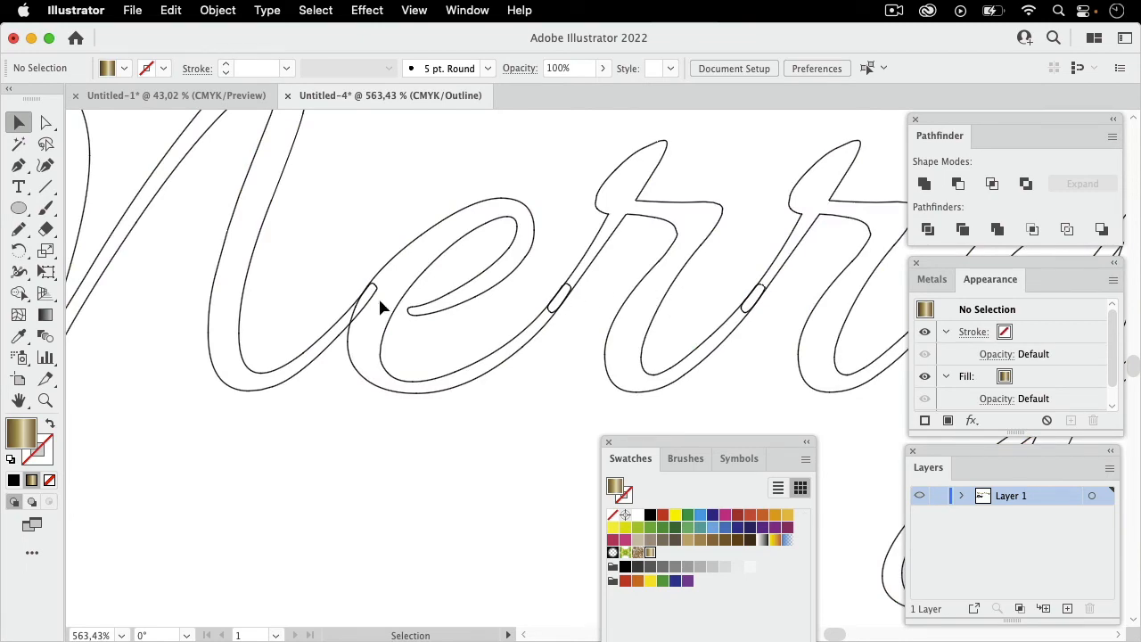
scroll(695, 267, down, 5)
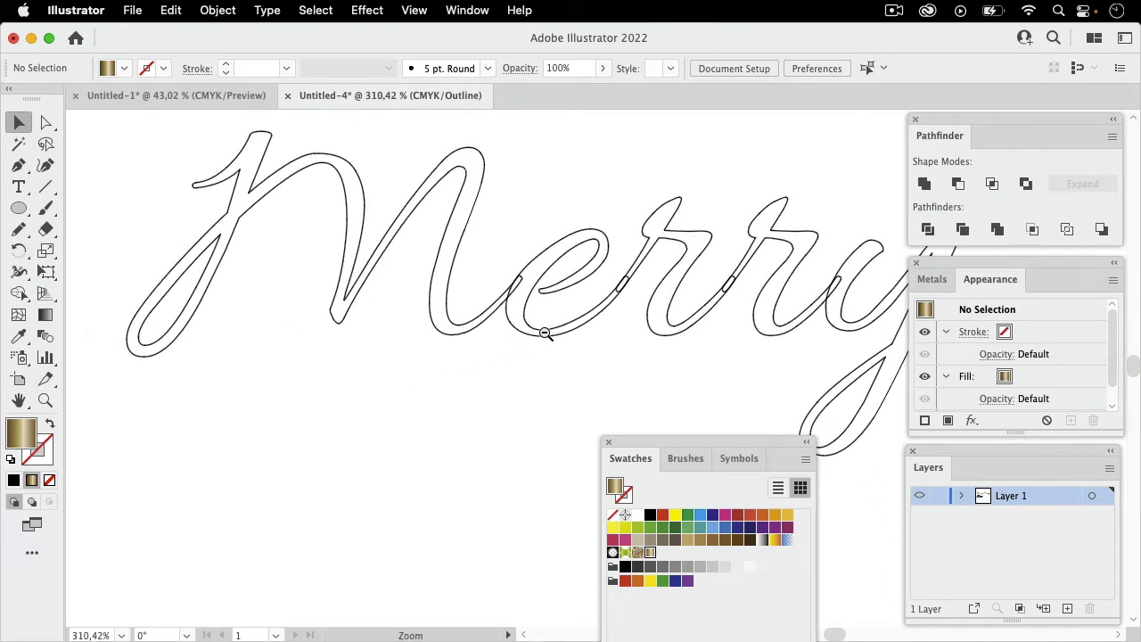
scroll(713, 319, right, 3)
scroll(573, 254, down, 2)
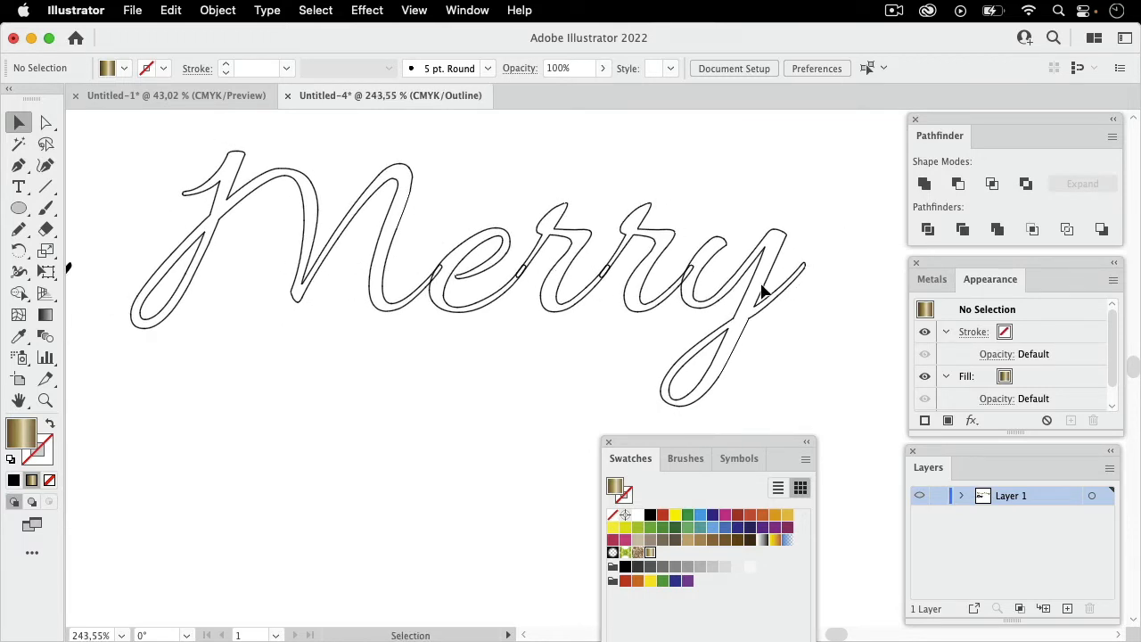
Step: Expand Layer 1 and the outlined Merry group to inspect its letter paths, and return to the normal preview
click(753, 316)
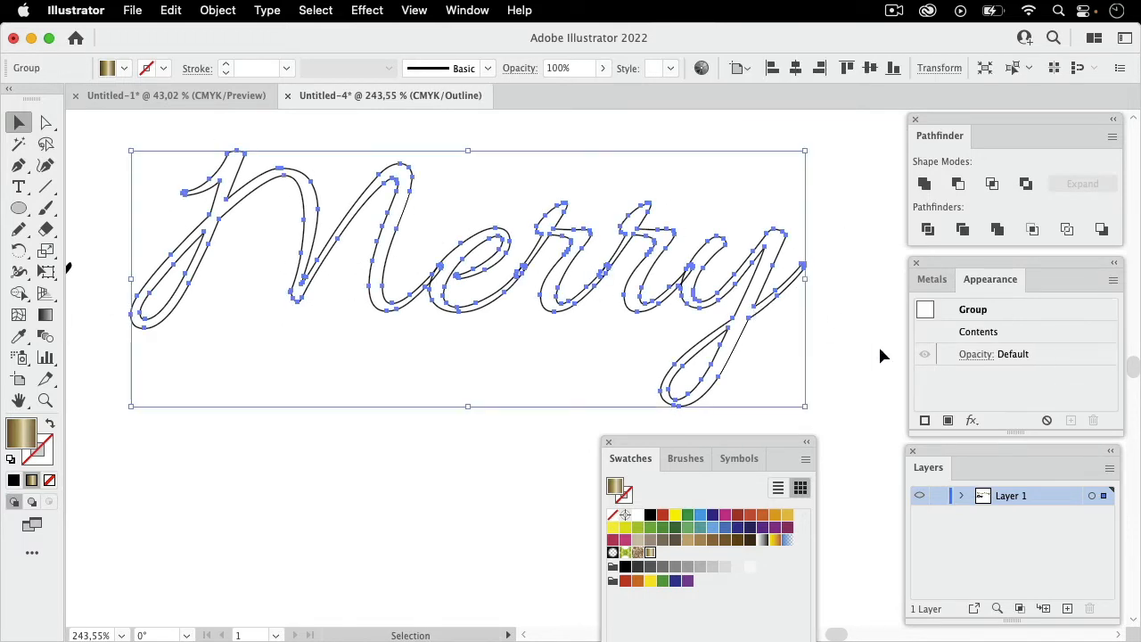
drag(960, 451, 481, 142)
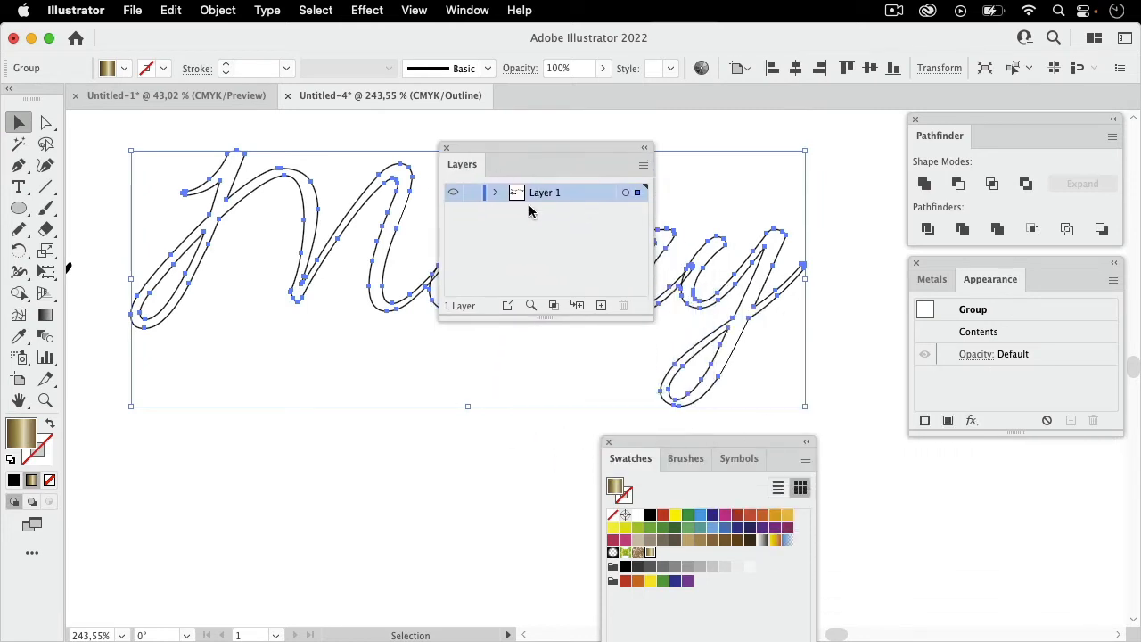
click(496, 192)
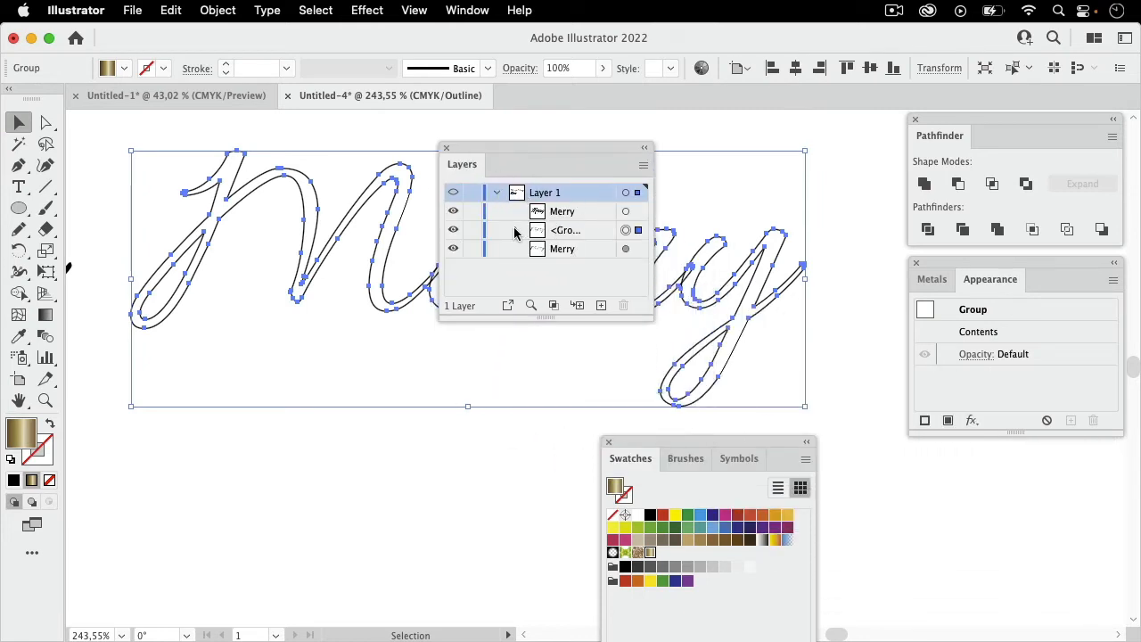
click(608, 231)
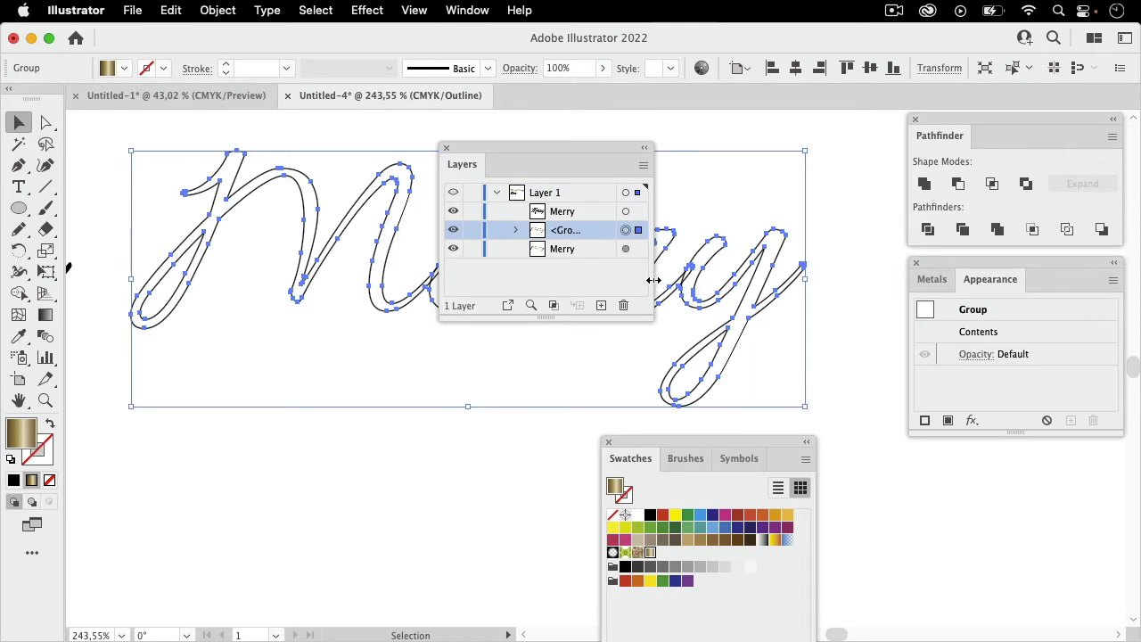
drag(653, 282, 788, 281)
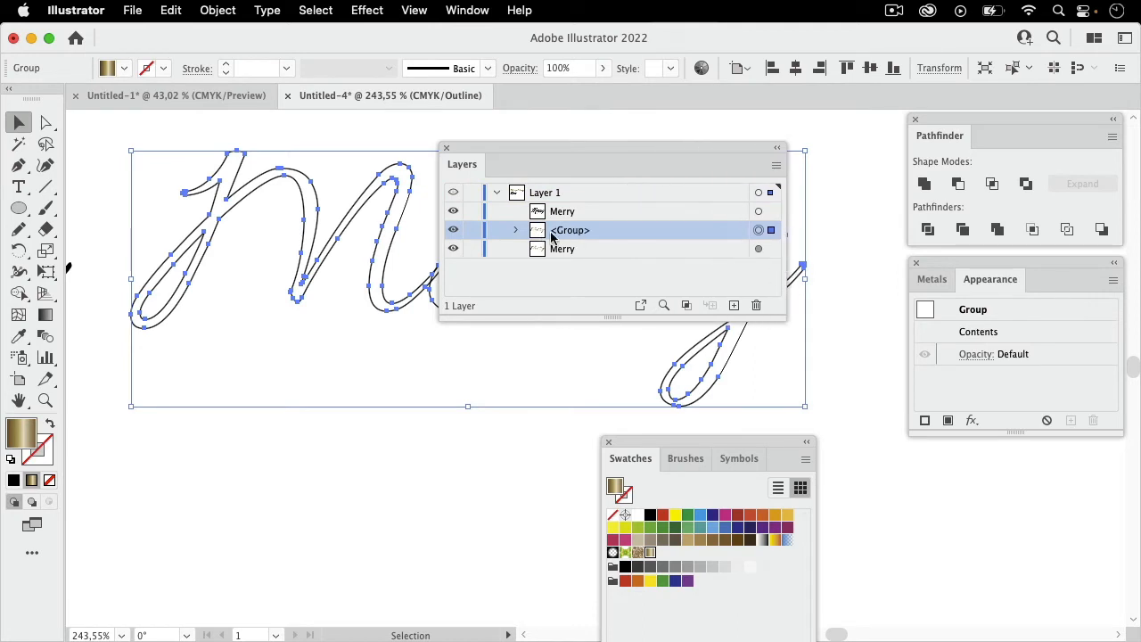
click(515, 230)
scroll(629, 258, down, 3)
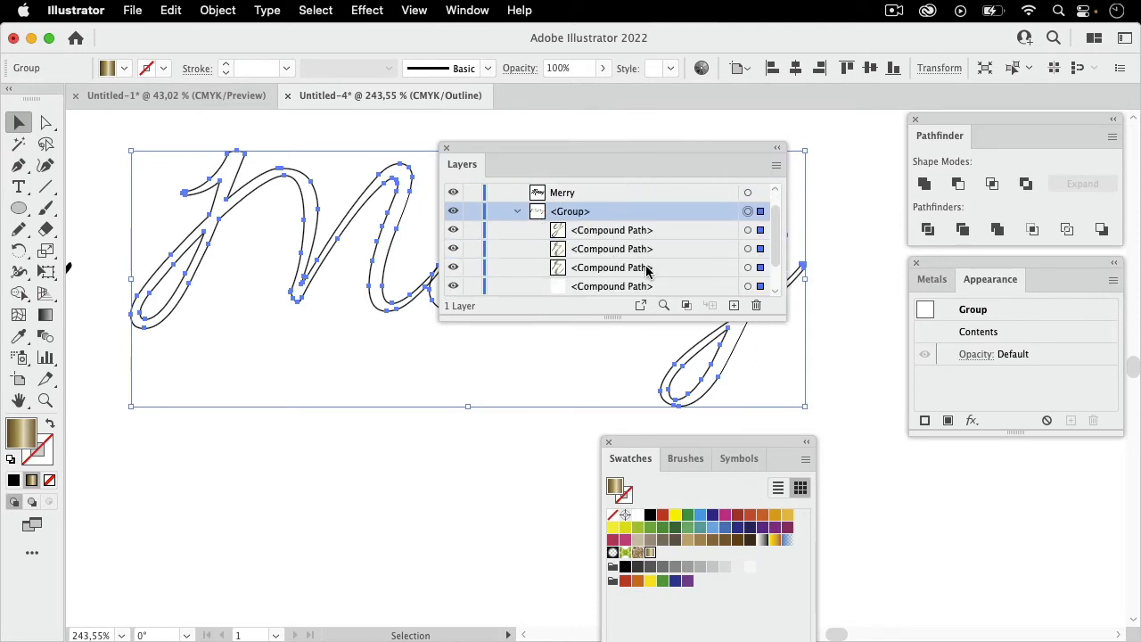
scroll(644, 264, up, 3)
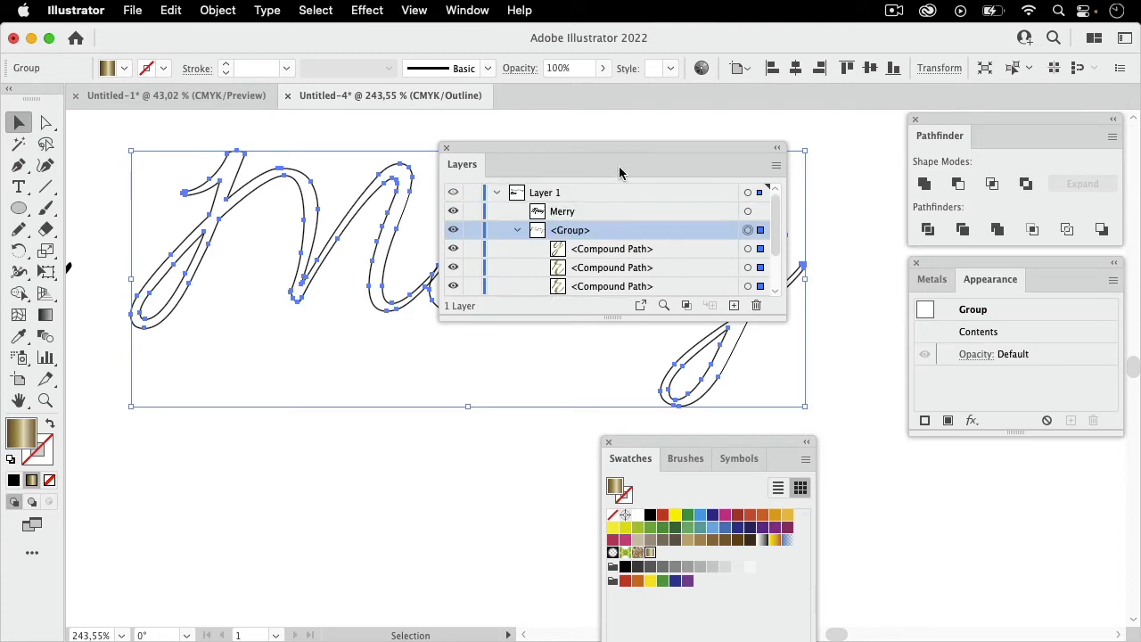
drag(553, 143, 984, 509)
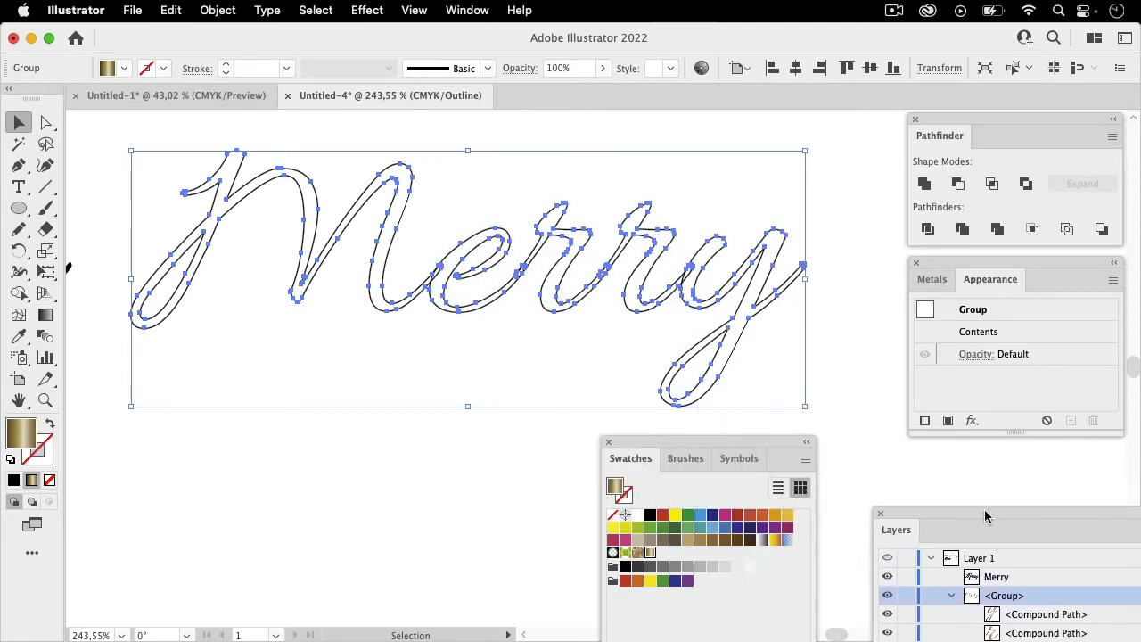
click(834, 369)
key(super+y)
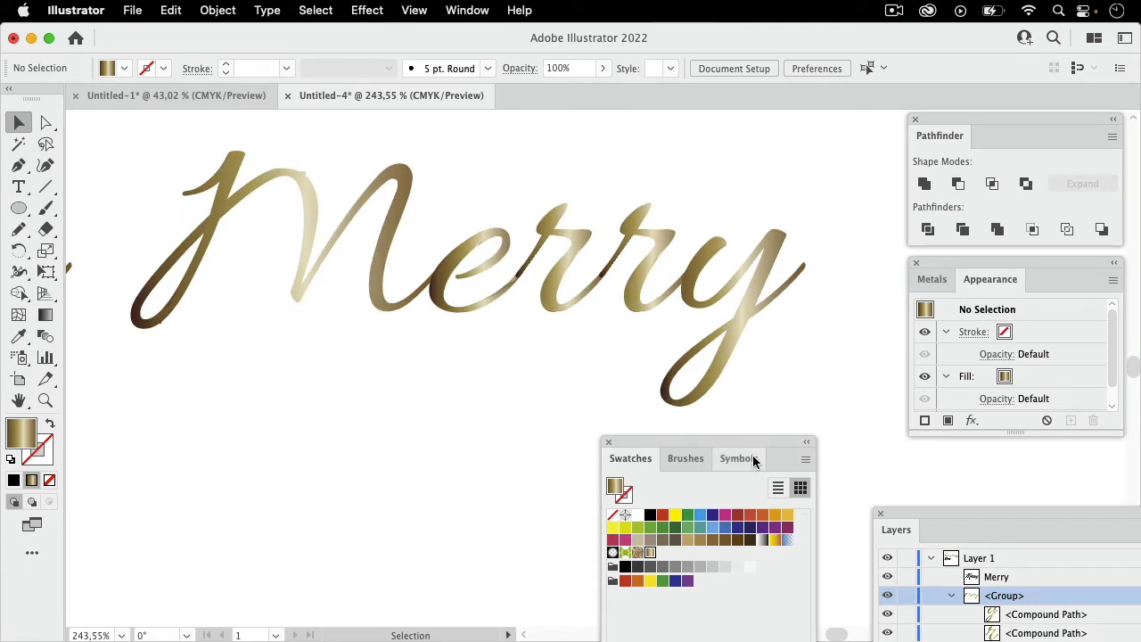
Step: Unite the overlapping letters of the outlined gold Merry into a single shape and deselect it
drag(754, 456, 760, 523)
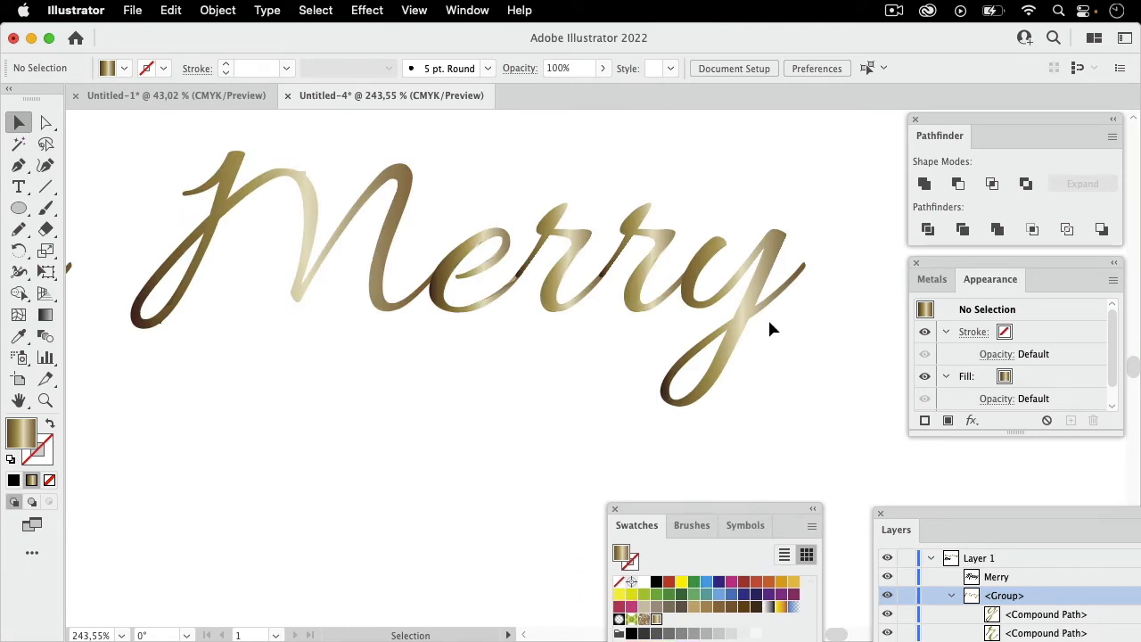
click(754, 297)
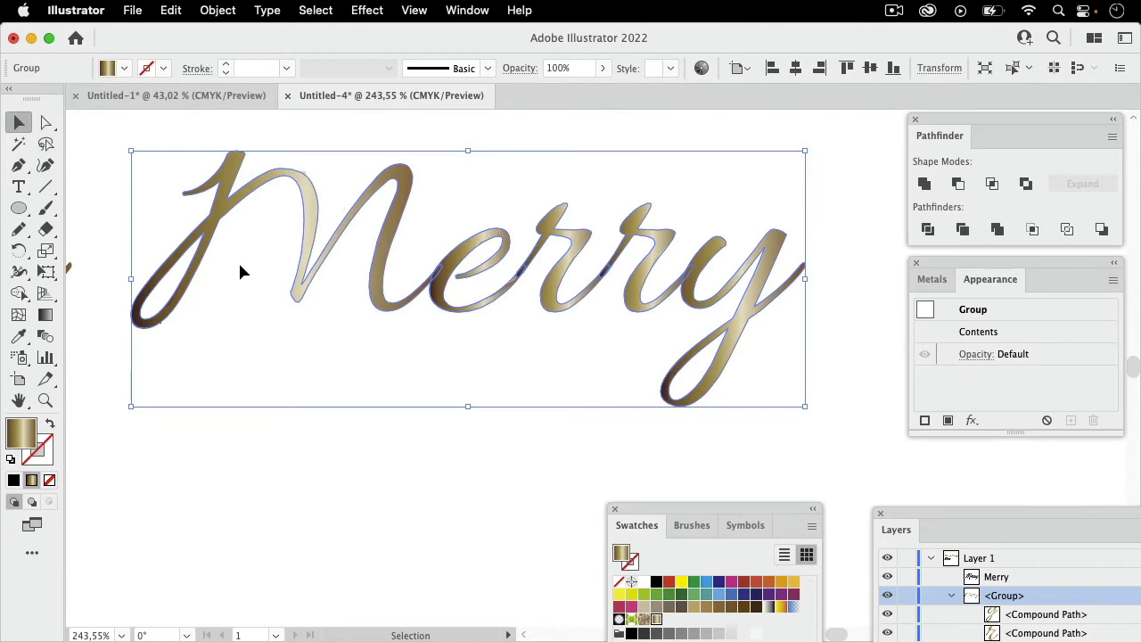
click(924, 184)
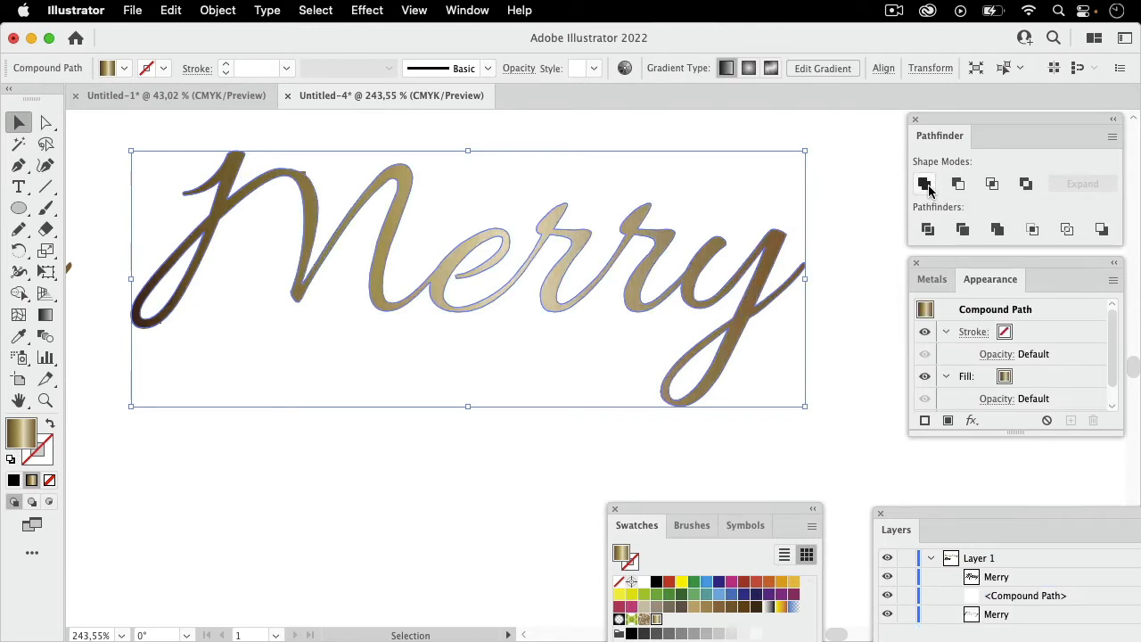
click(395, 508)
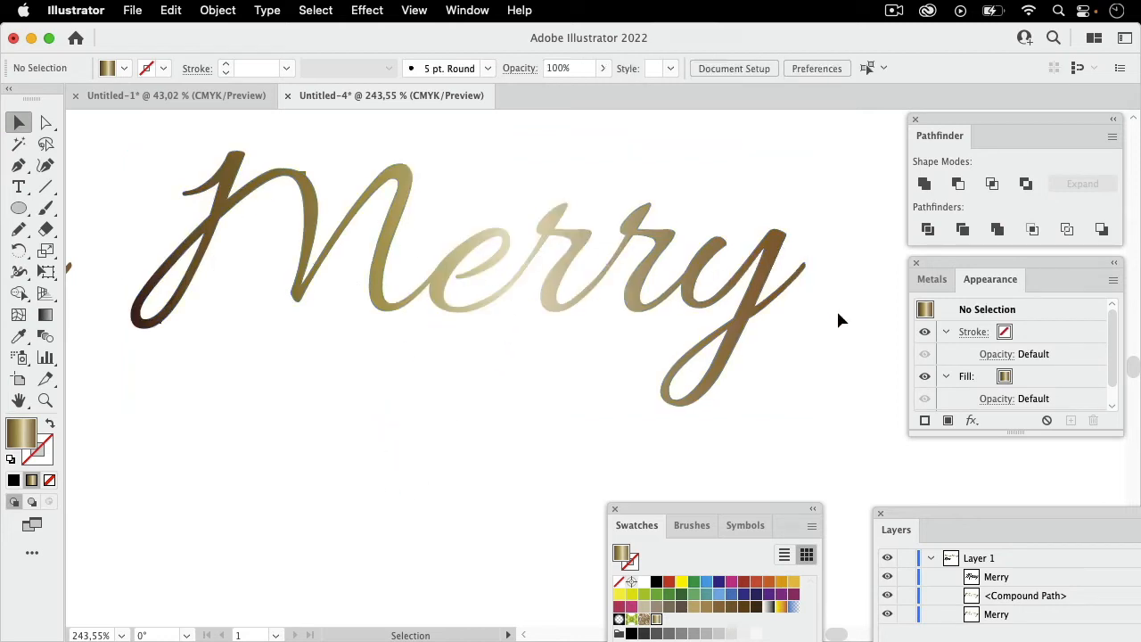
Step: Check the entry of the united Merry lettering in the layer list
drag(949, 513, 534, 166)
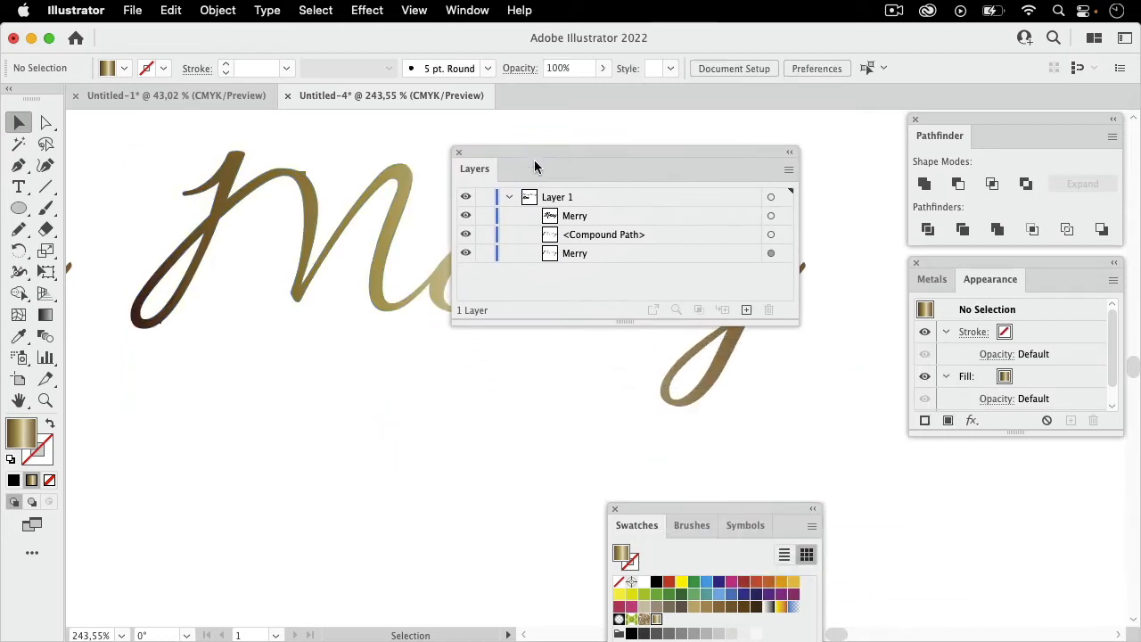
click(613, 235)
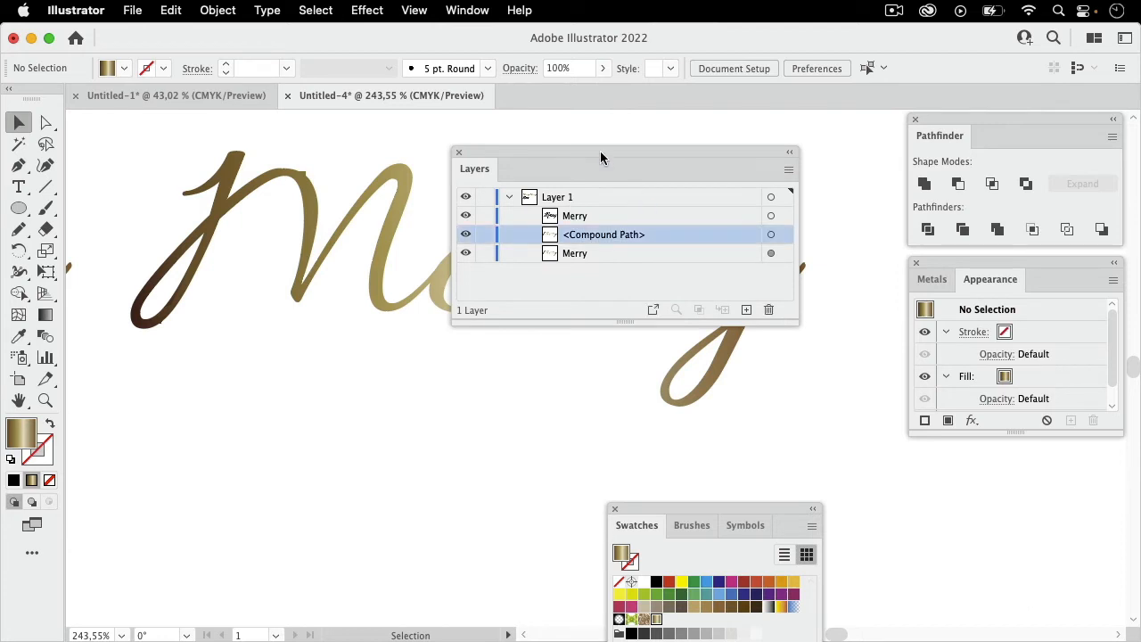
drag(600, 151, 1000, 495)
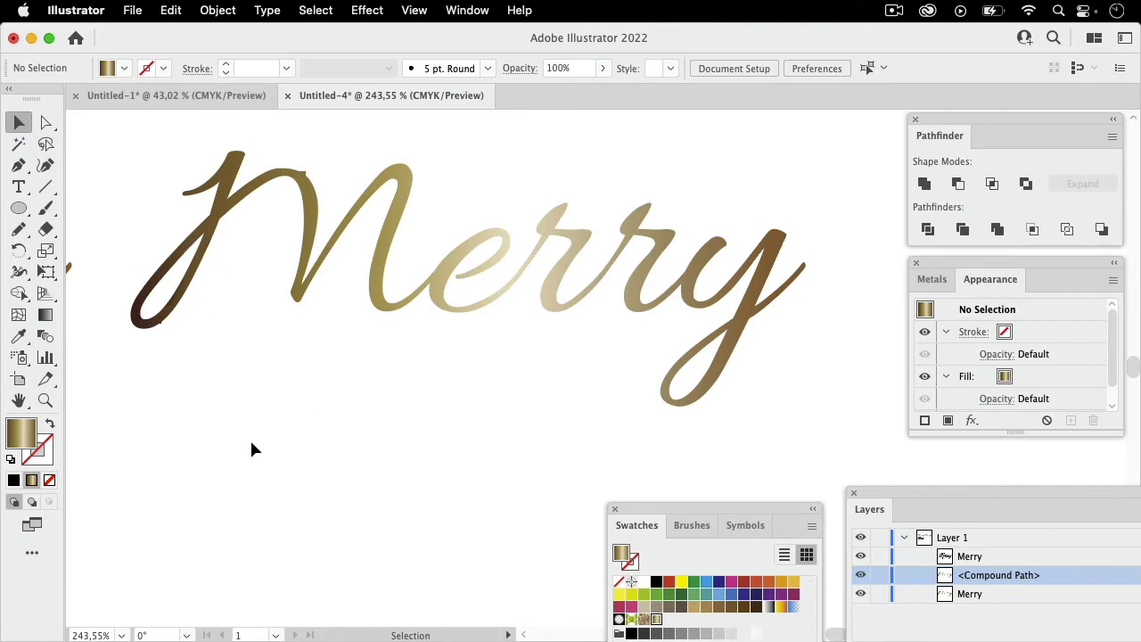
Step: Duplicate the bold black Merry text into the empty area to the right of the original
scroll(215, 474, down, 8)
scroll(214, 474, right, 8)
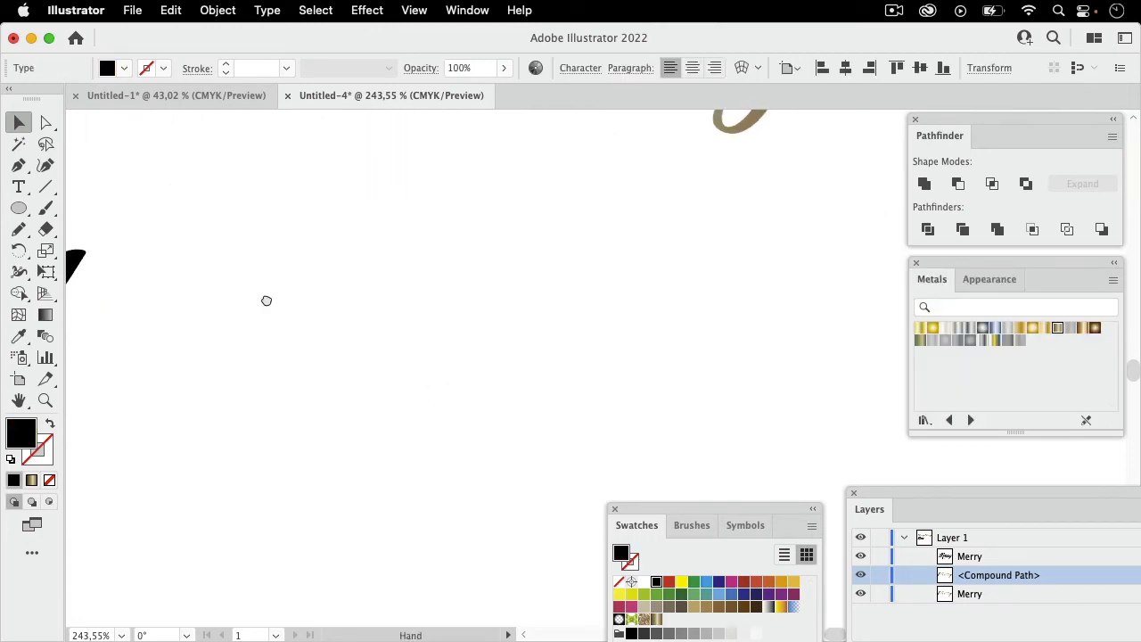
drag(265, 300, 472, 307)
drag(161, 341, 790, 341)
drag(548, 341, 592, 351)
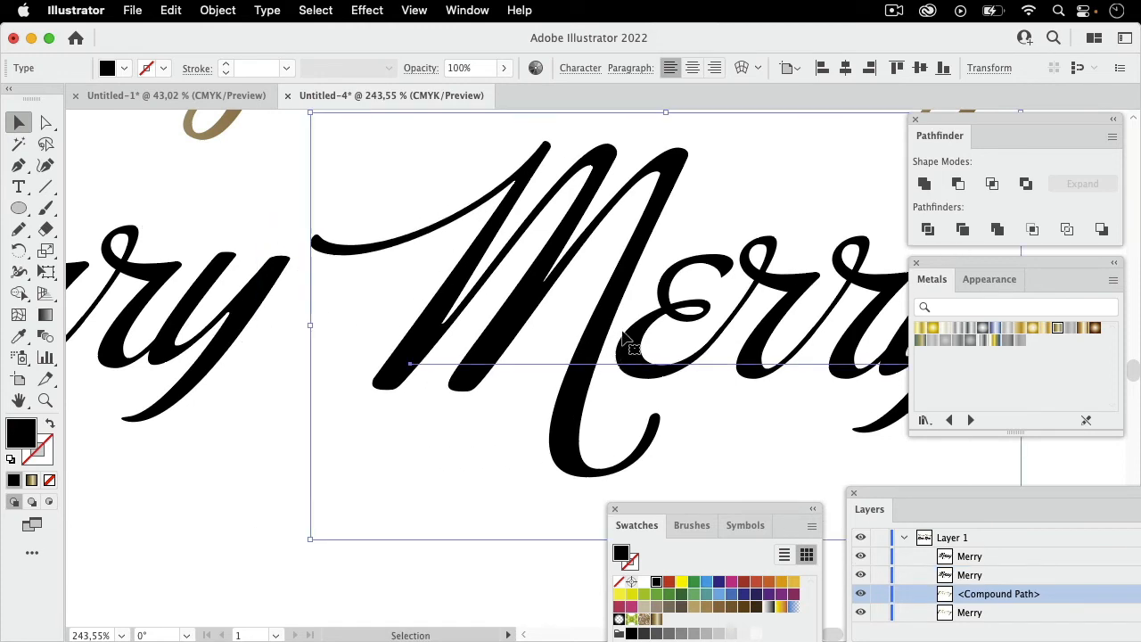
drag(665, 311, 503, 322)
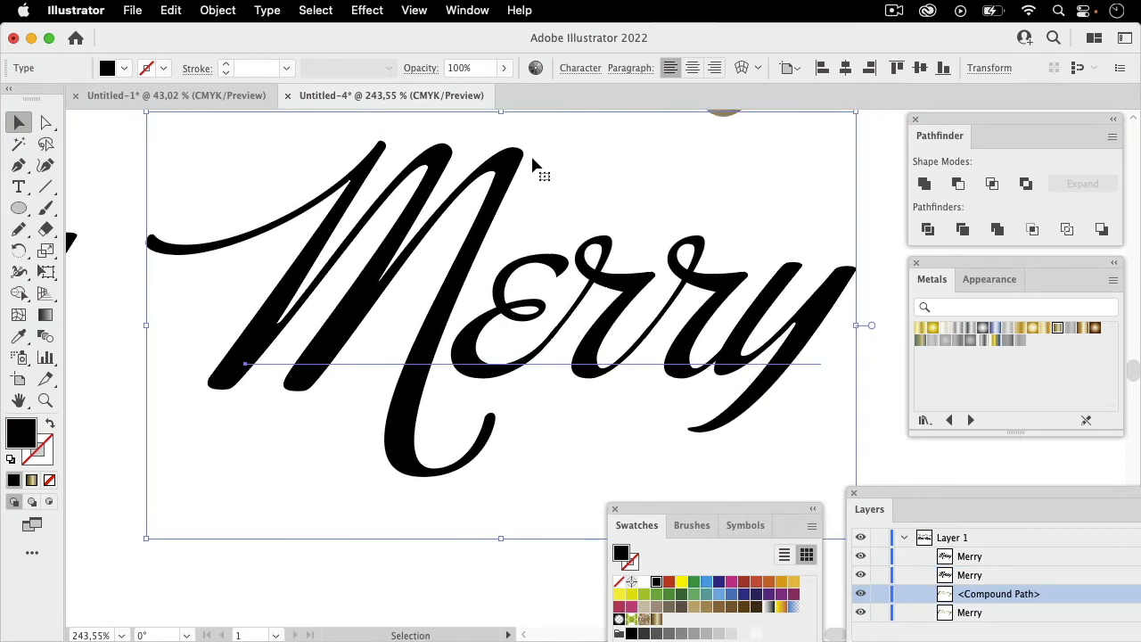
Step: Convert the bold Merry duplicate to outlines and fill its letters with a gold gradient from the Metals library
click(277, 11)
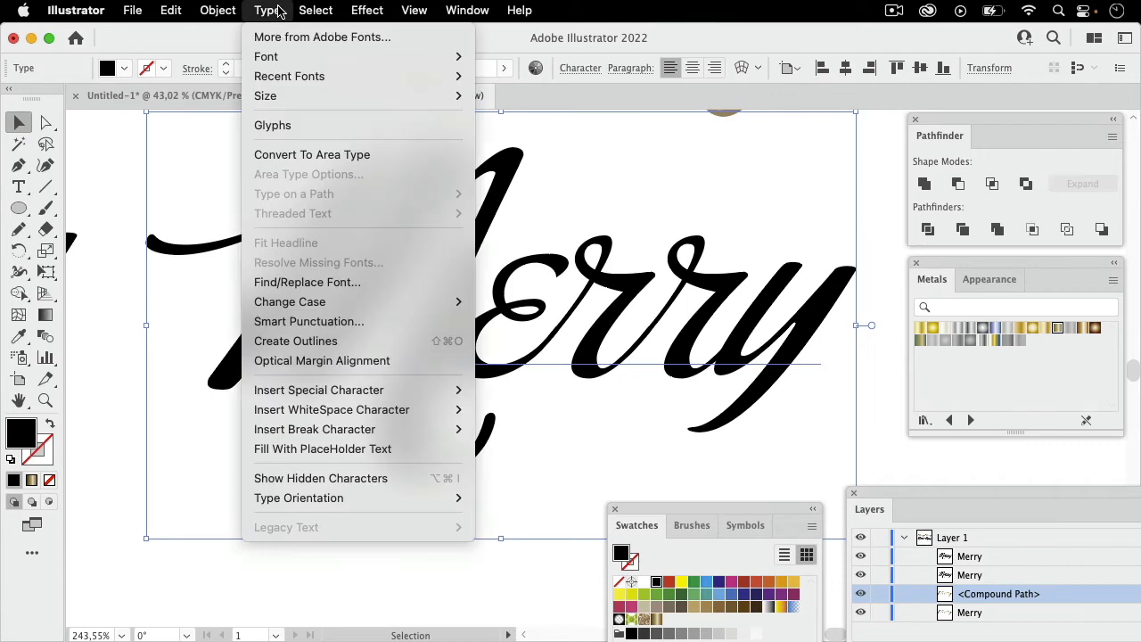
click(339, 340)
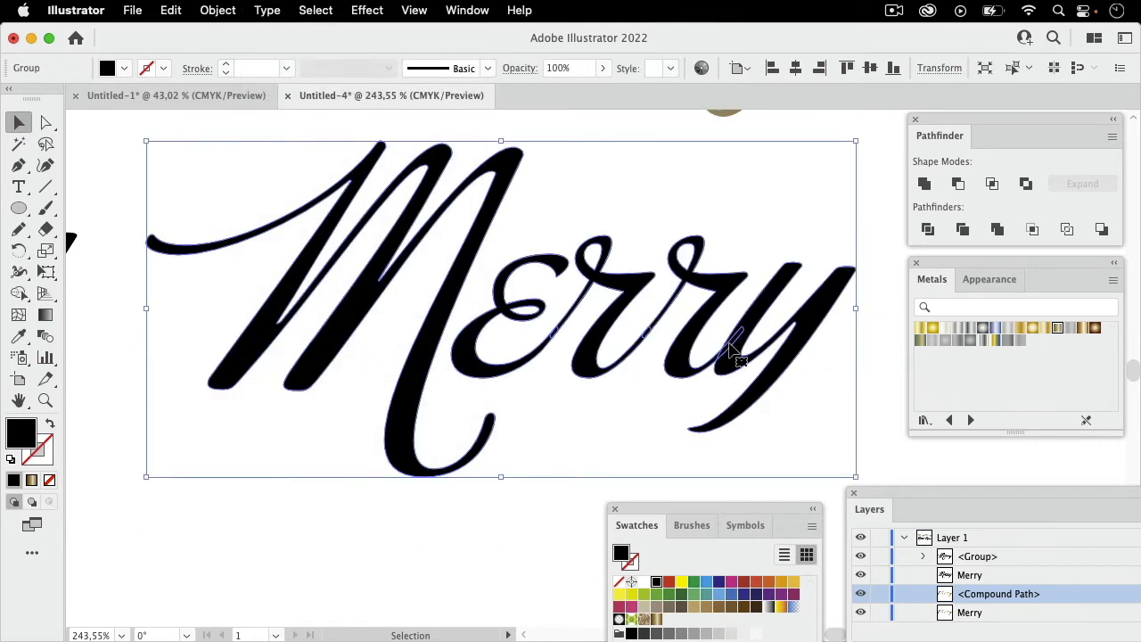
click(1082, 327)
click(488, 541)
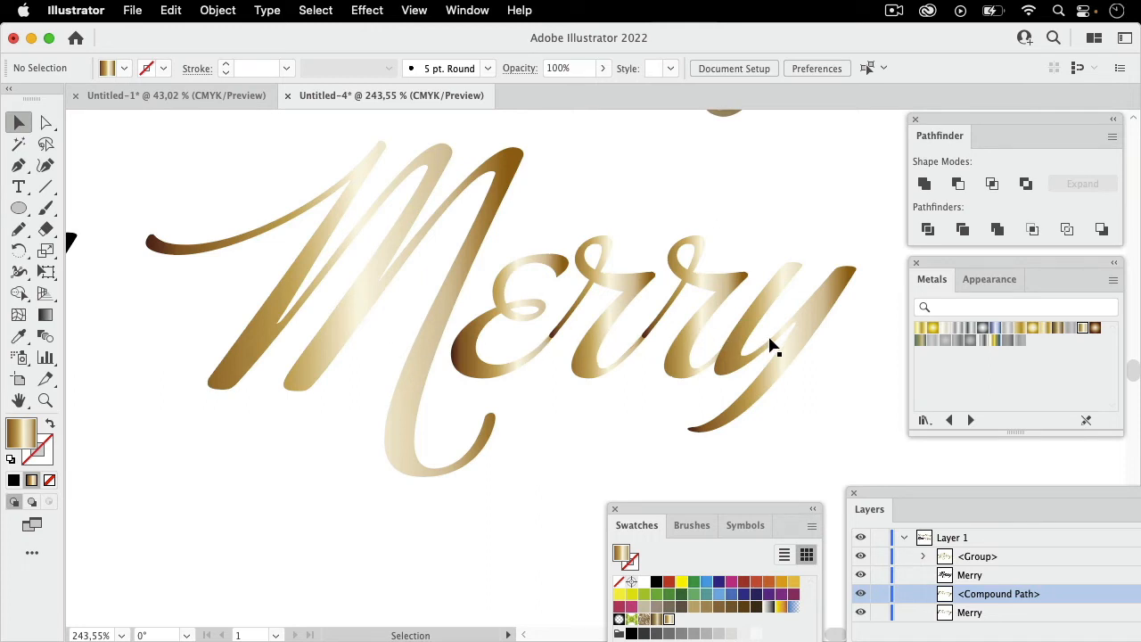
Step: Unite the overlapping gold letters of the outlined bold Merry with Pathfinder and deselect the result
click(741, 362)
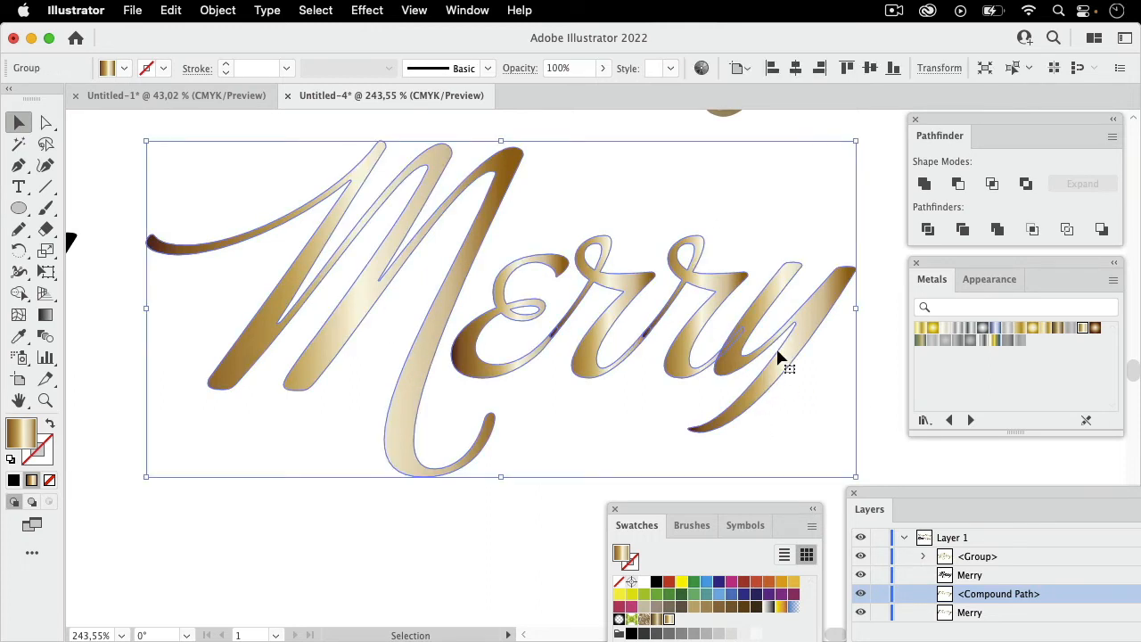
click(924, 185)
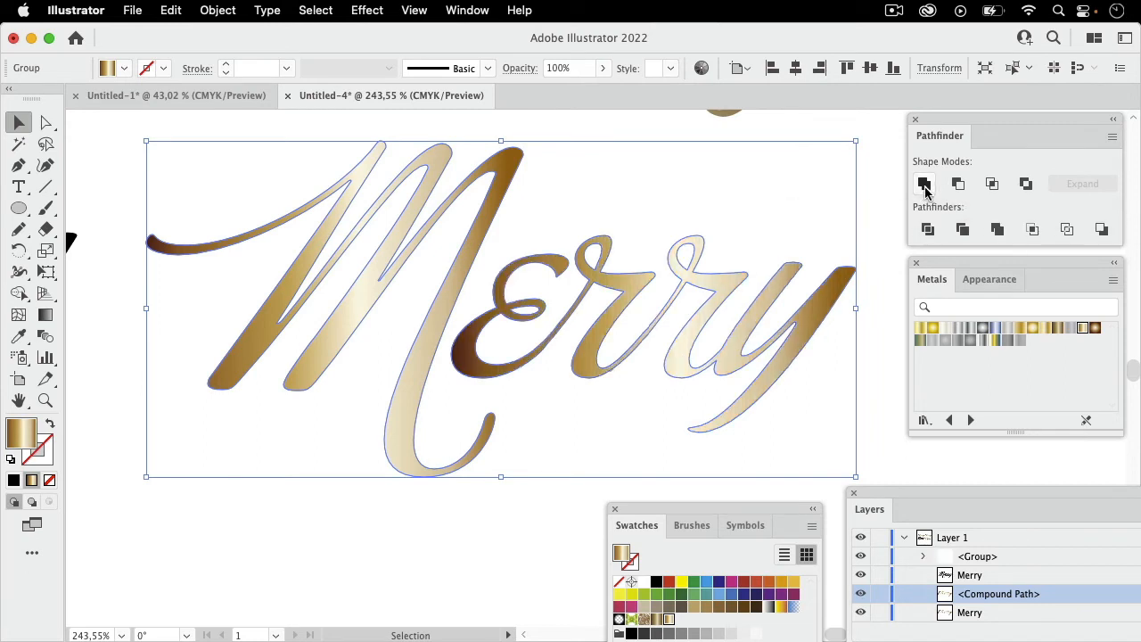
click(863, 211)
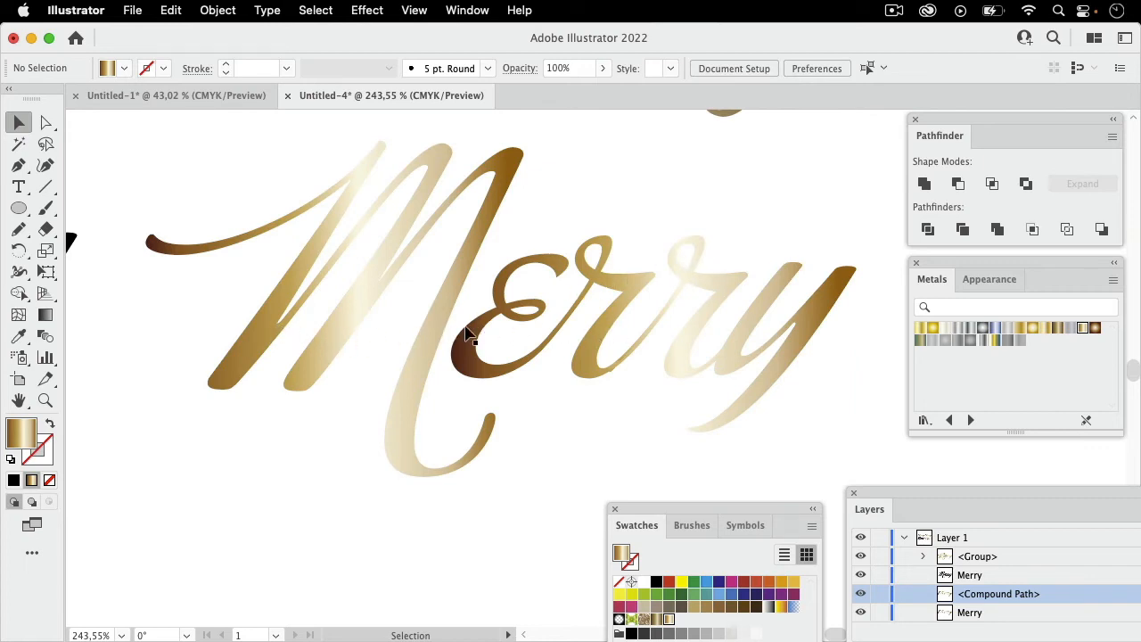
Step: Compare how the gradient runs across the bold gold Merry and the thin gold Merry above it
key(space)
drag(609, 220, 619, 422)
key(space)
drag(547, 270, 504, 334)
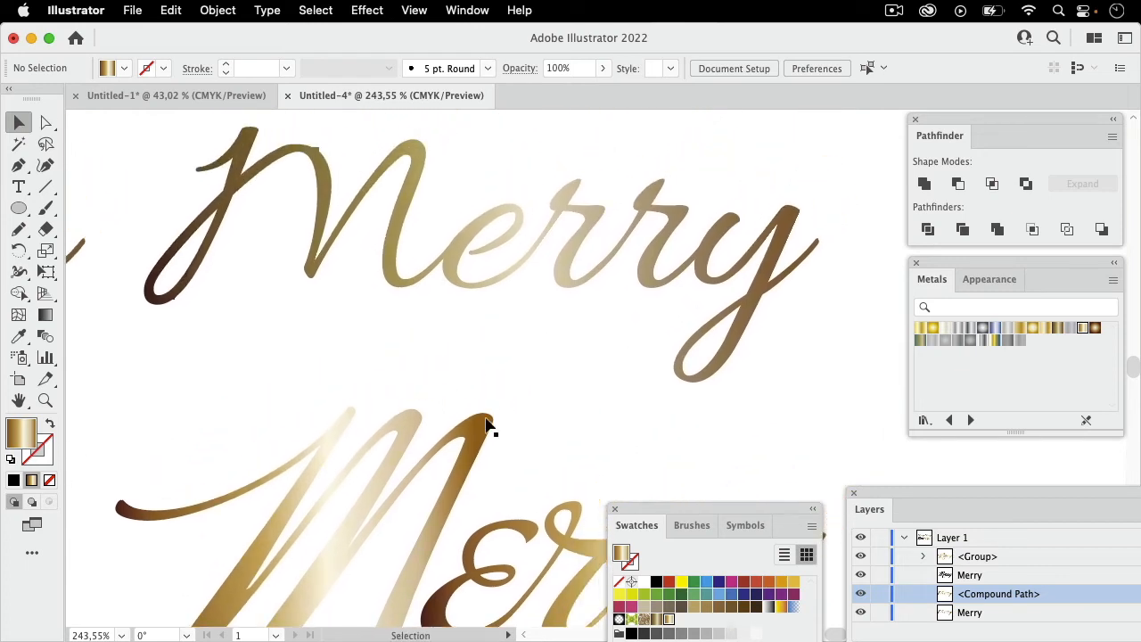
key(space)
drag(462, 469, 424, 254)
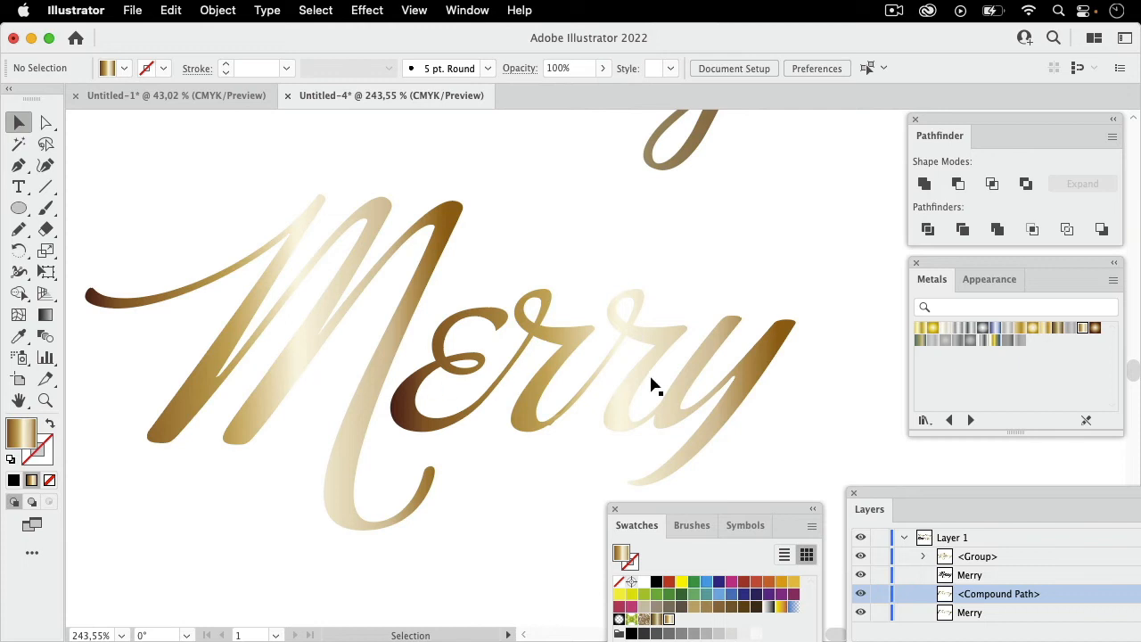
key(space)
drag(501, 230, 499, 451)
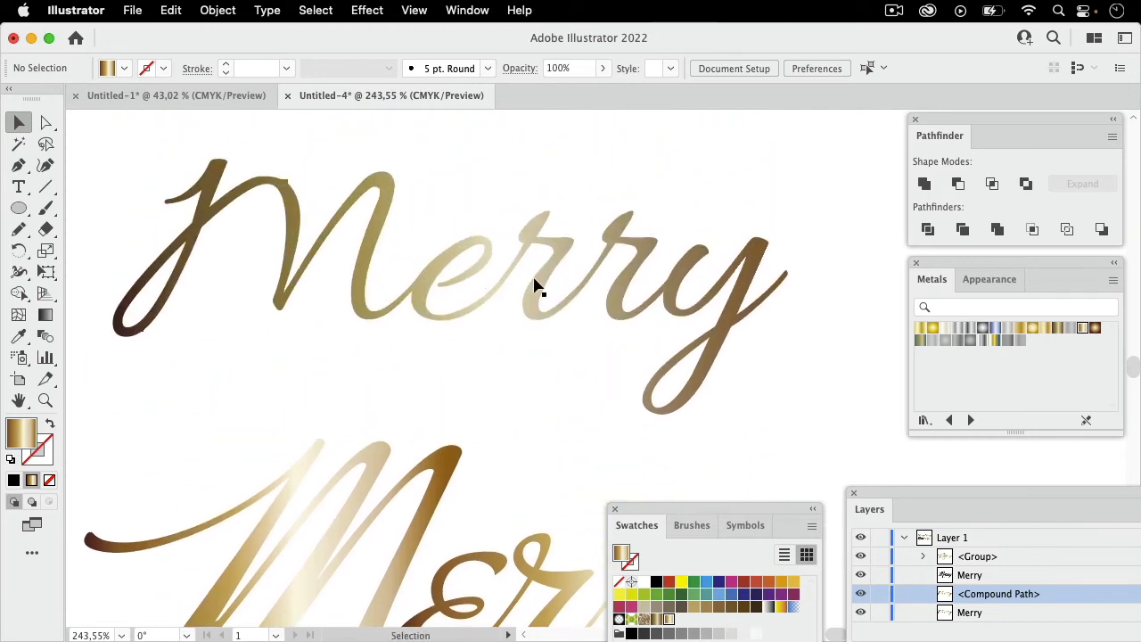
key(space)
drag(564, 389, 599, 155)
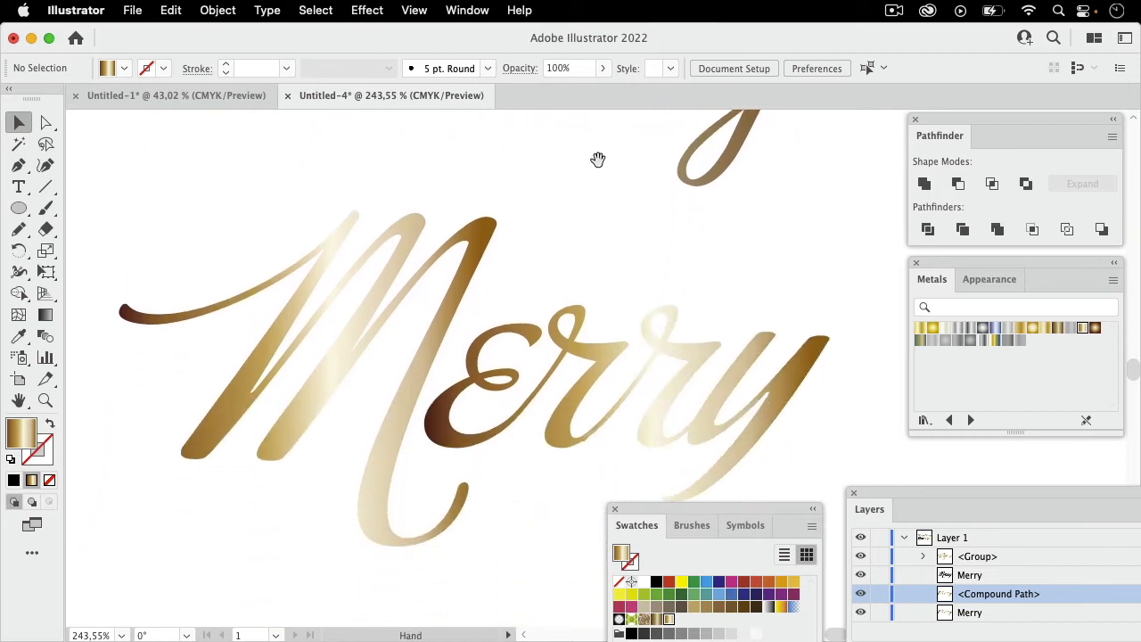
drag(597, 335, 595, 245)
Step: Select the united bold gold Merry and examine the individual paths inside its group in the layer list
click(443, 301)
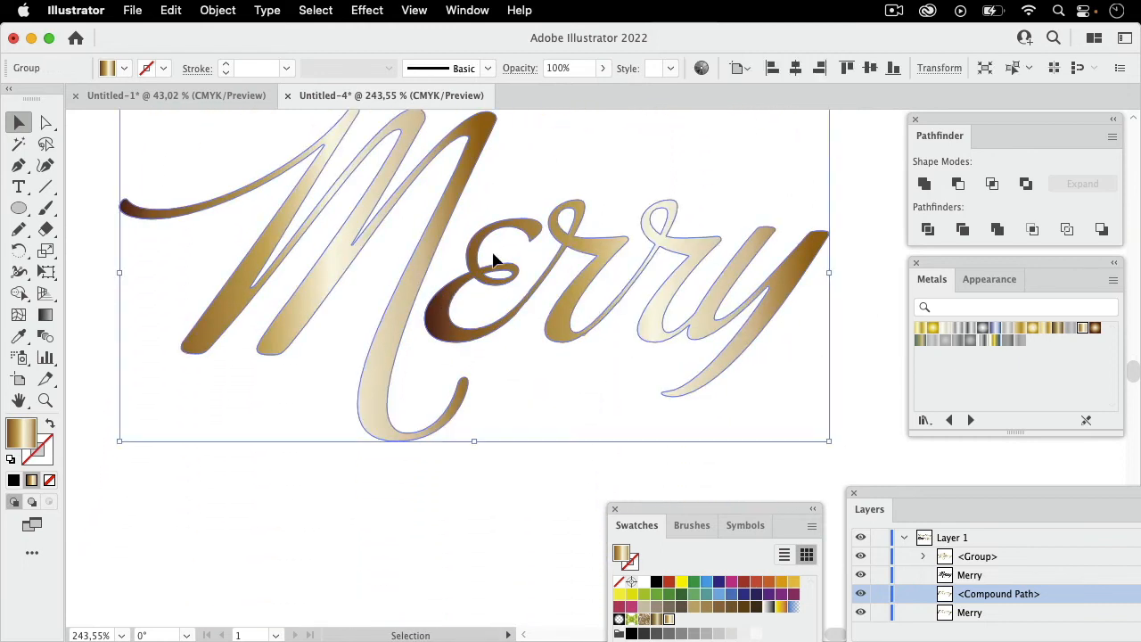
scroll(344, 280, up, 2)
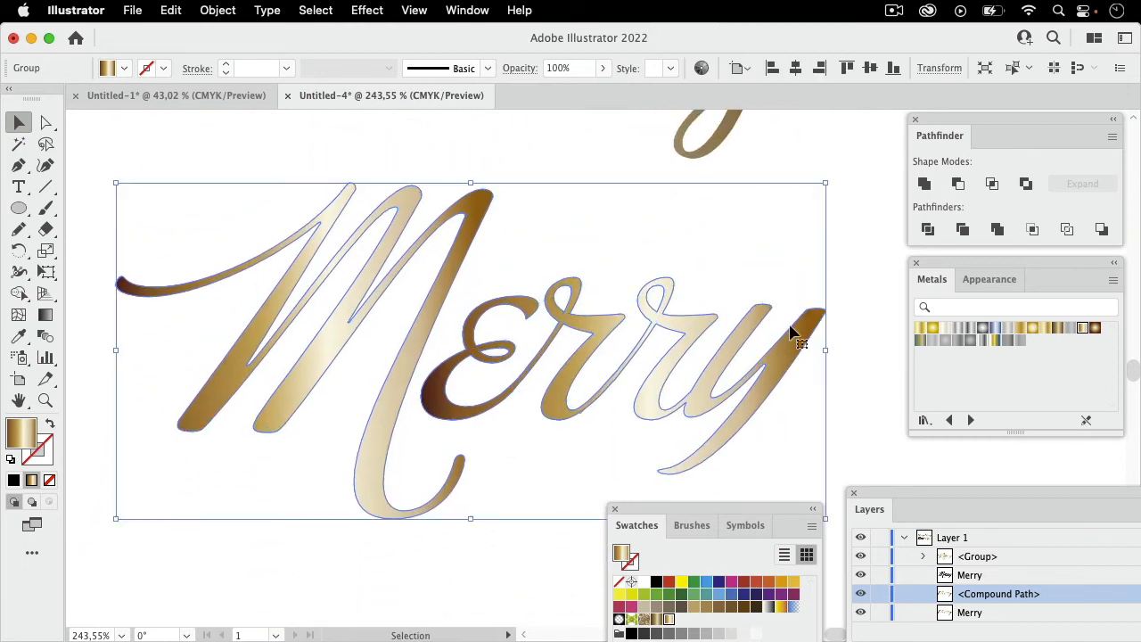
drag(906, 494, 569, 169)
drag(696, 339, 688, 465)
click(650, 231)
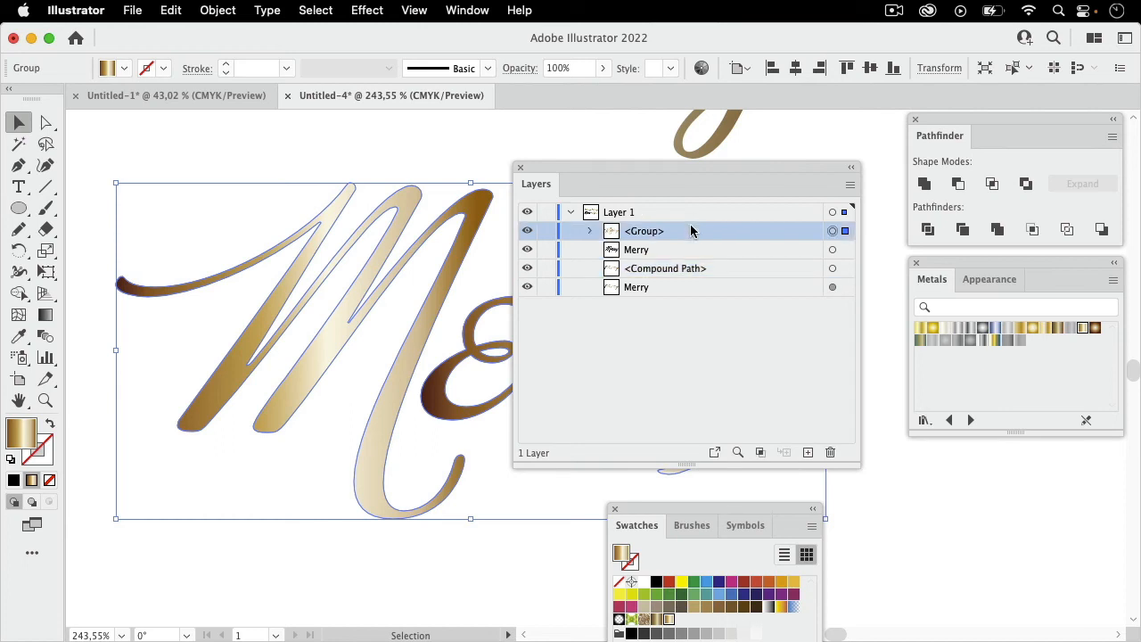
click(591, 232)
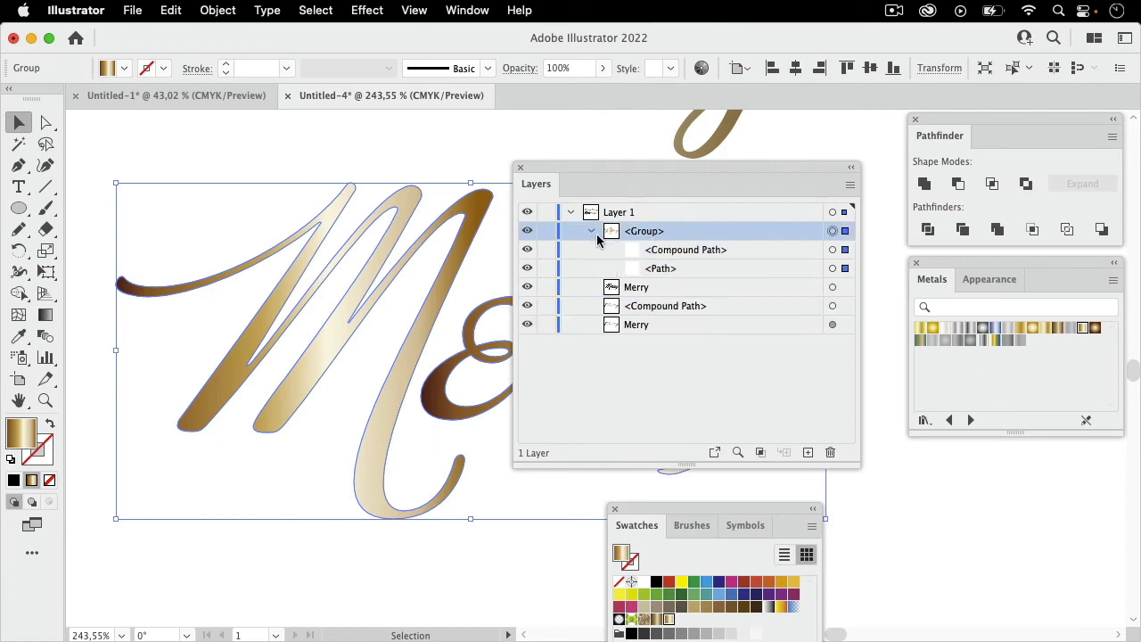
click(727, 250)
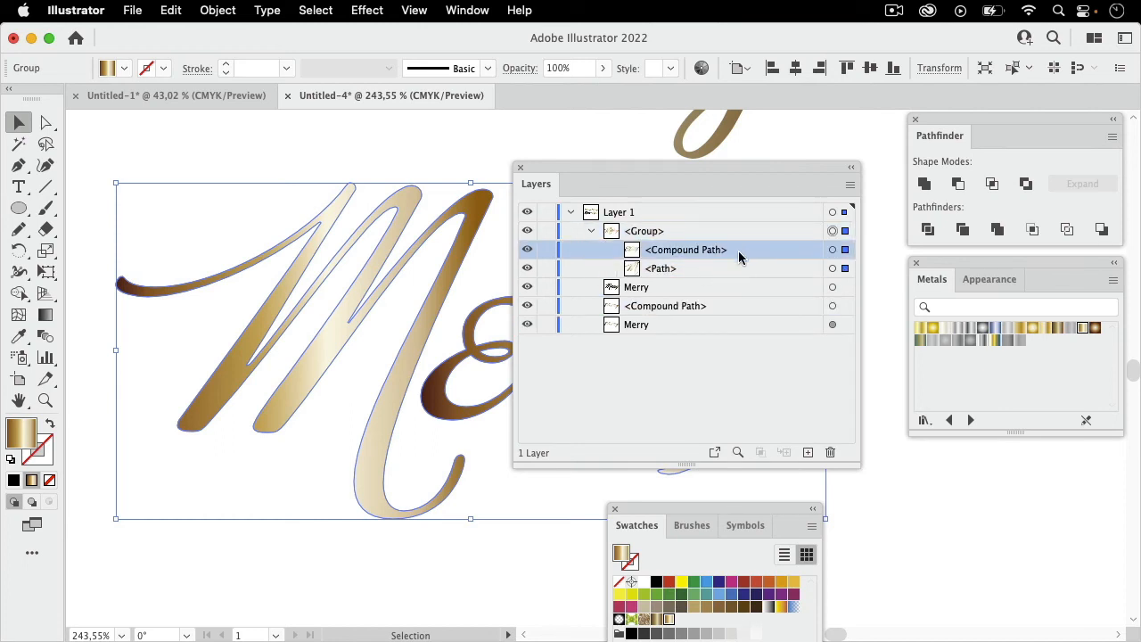
click(700, 271)
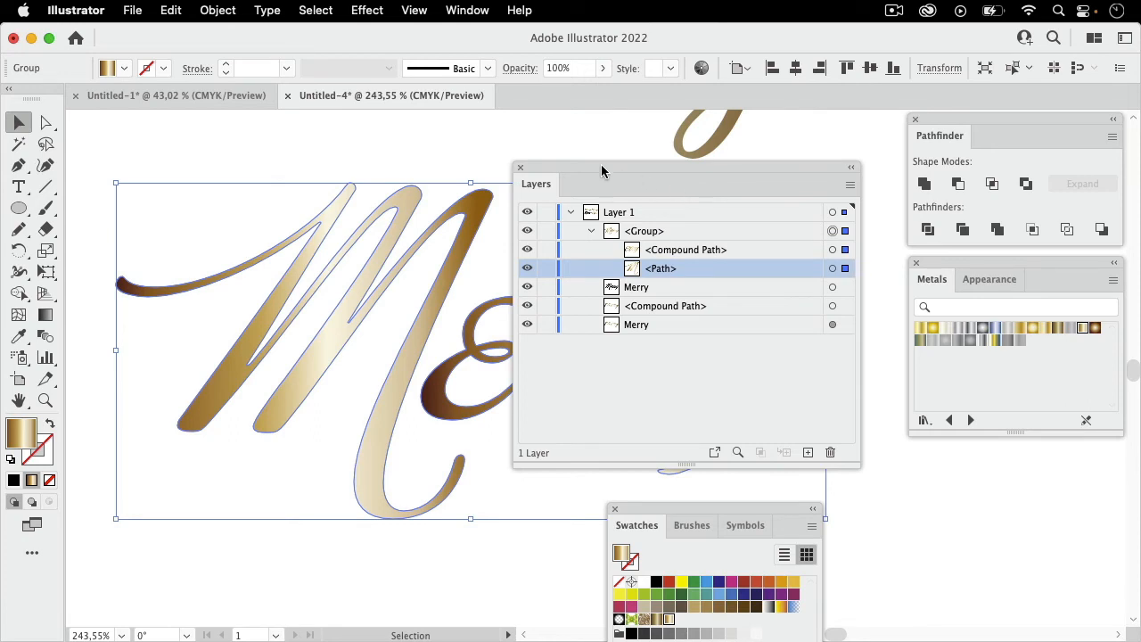
drag(601, 166, 902, 474)
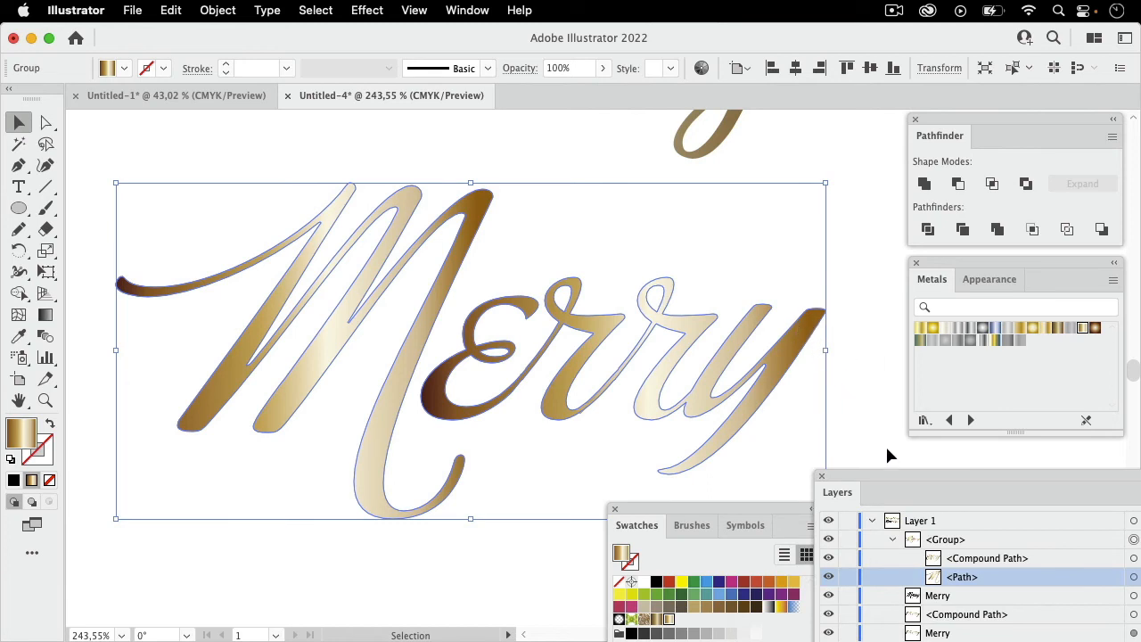
Step: Ungroup the bold gold Merry and highlight both of its separate path entries in the layer list
drag(901, 484, 517, 186)
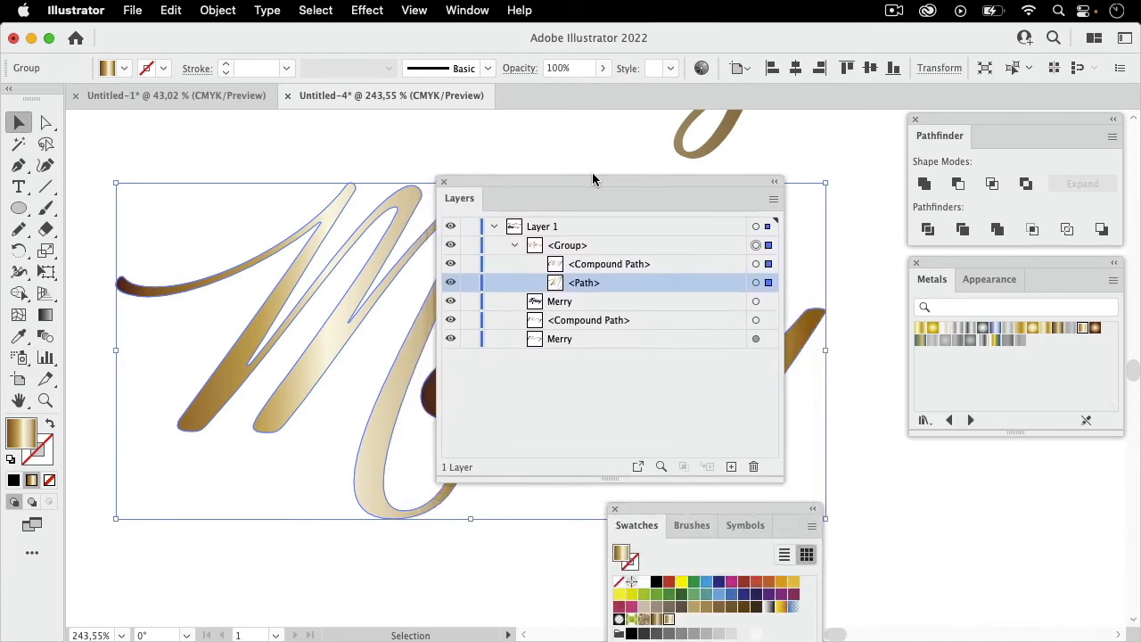
key(super)
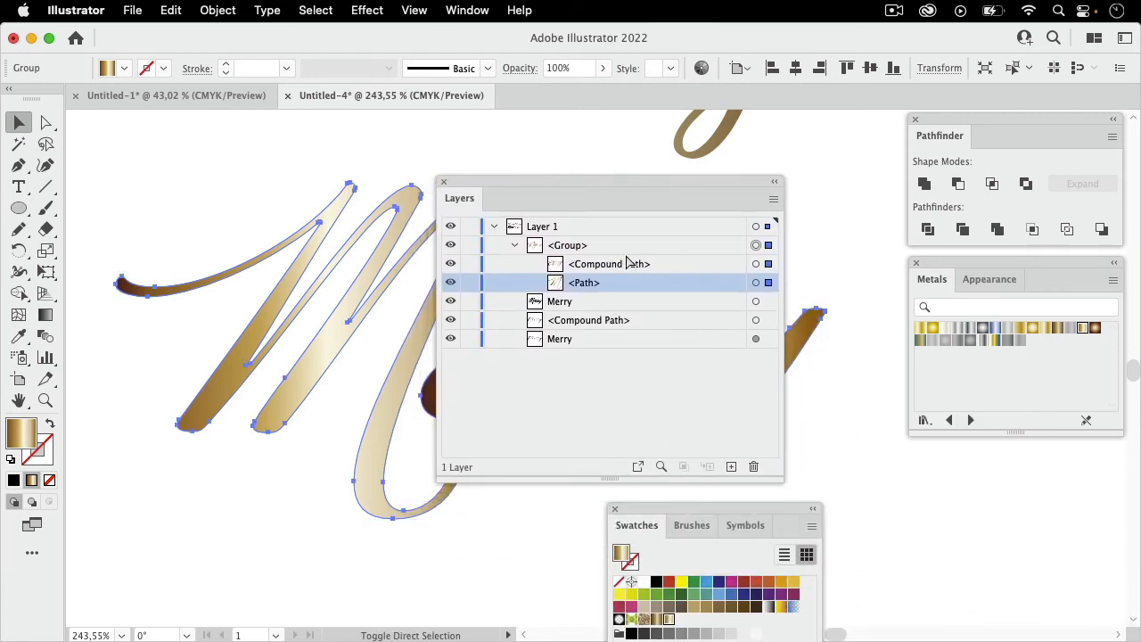
key(super+shift+g)
click(631, 244)
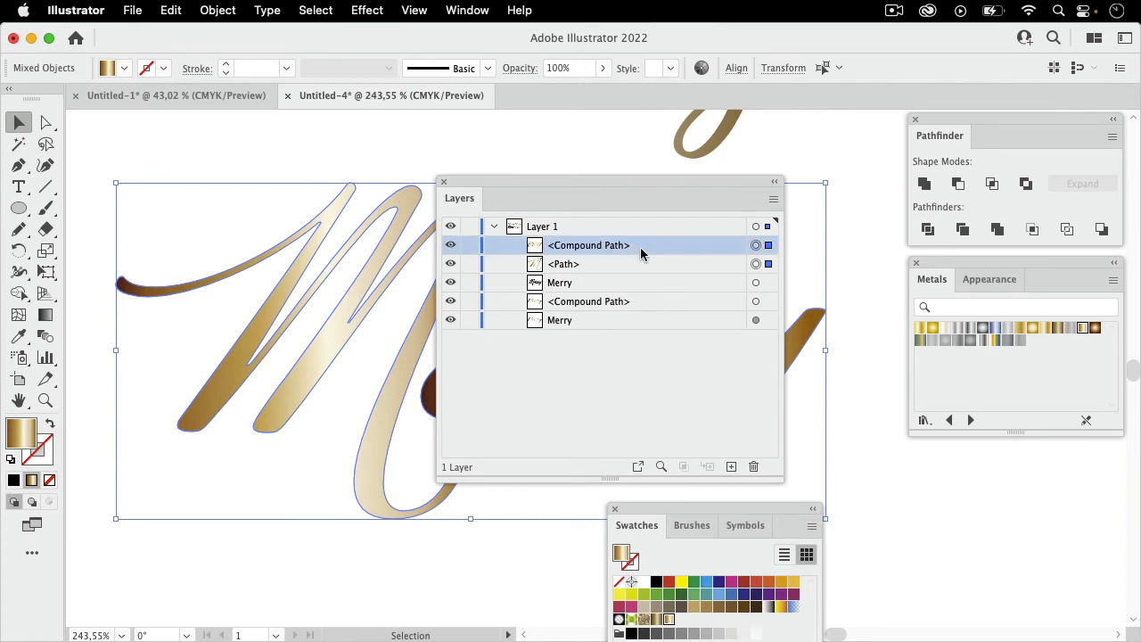
shift+click(636, 263)
drag(632, 186, 1061, 468)
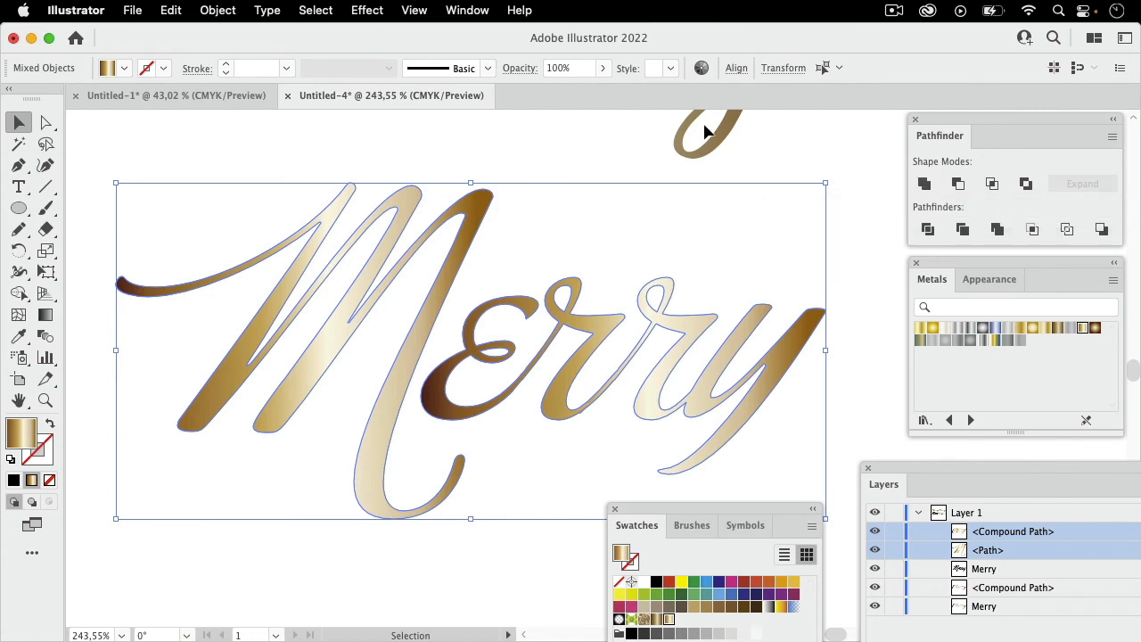
Step: Combine the two selected parts of the bold gold Merry into one compound path and deselect it
click(227, 12)
scroll(312, 561, down, 3)
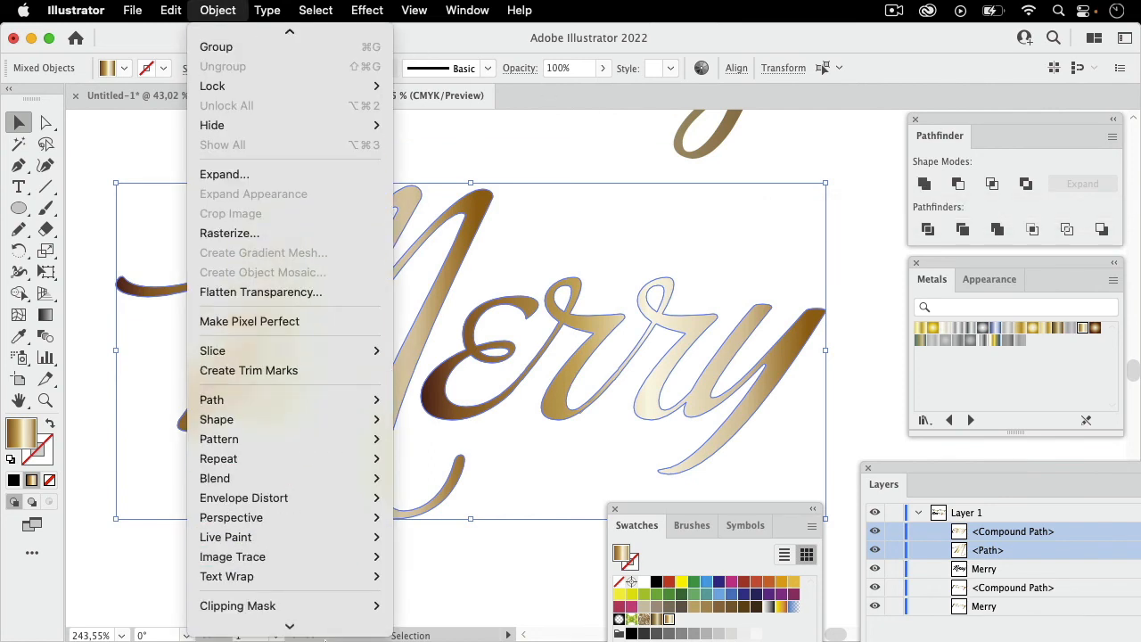
mouse_move(308, 558)
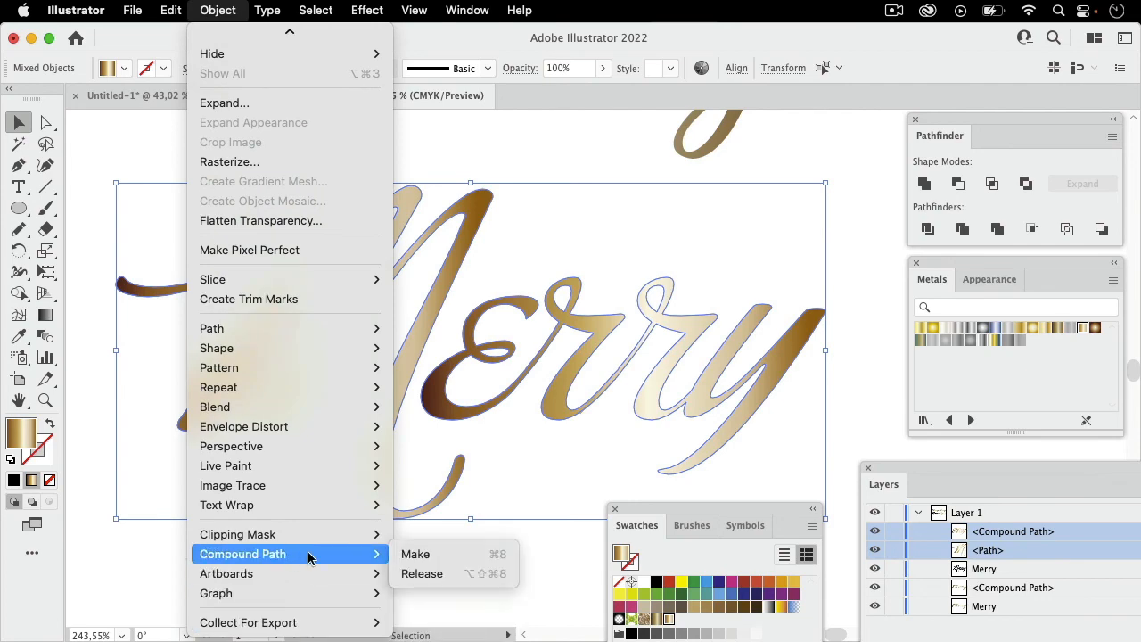
click(412, 555)
click(479, 545)
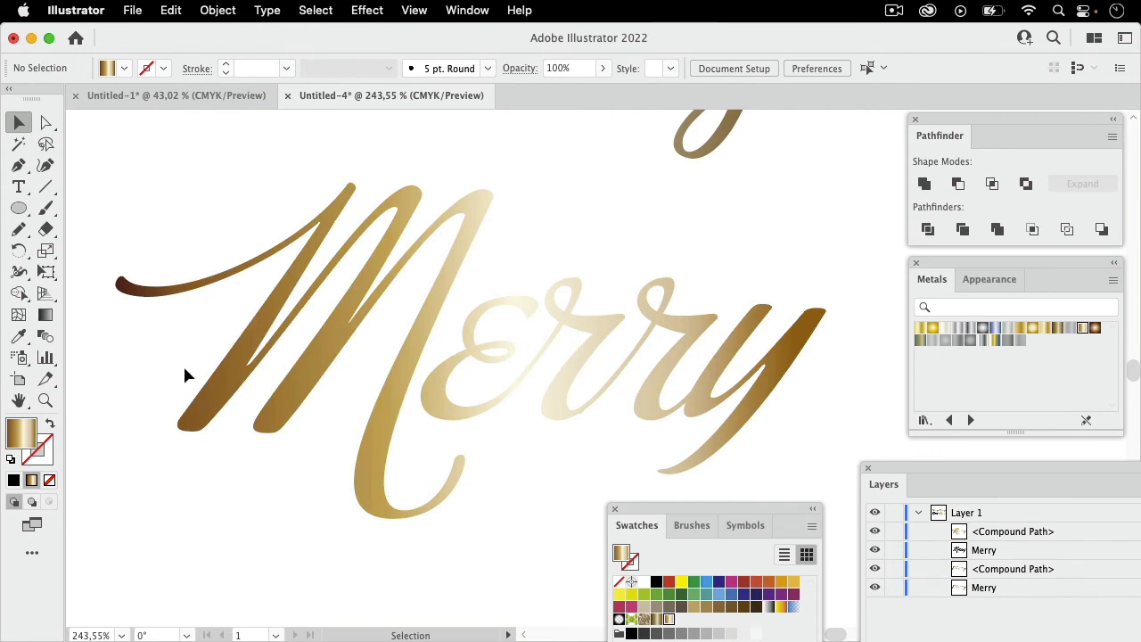
Step: Check the bold gold Merry's entry in the layer list, then fit the artboard in view with nothing selected
drag(941, 477, 595, 222)
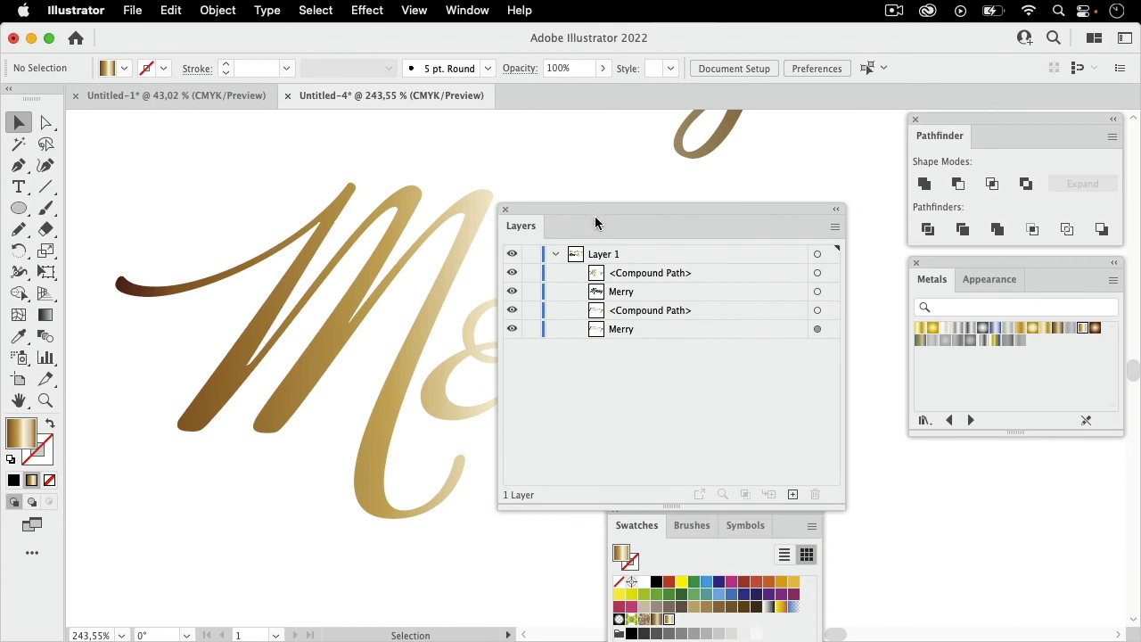
click(437, 311)
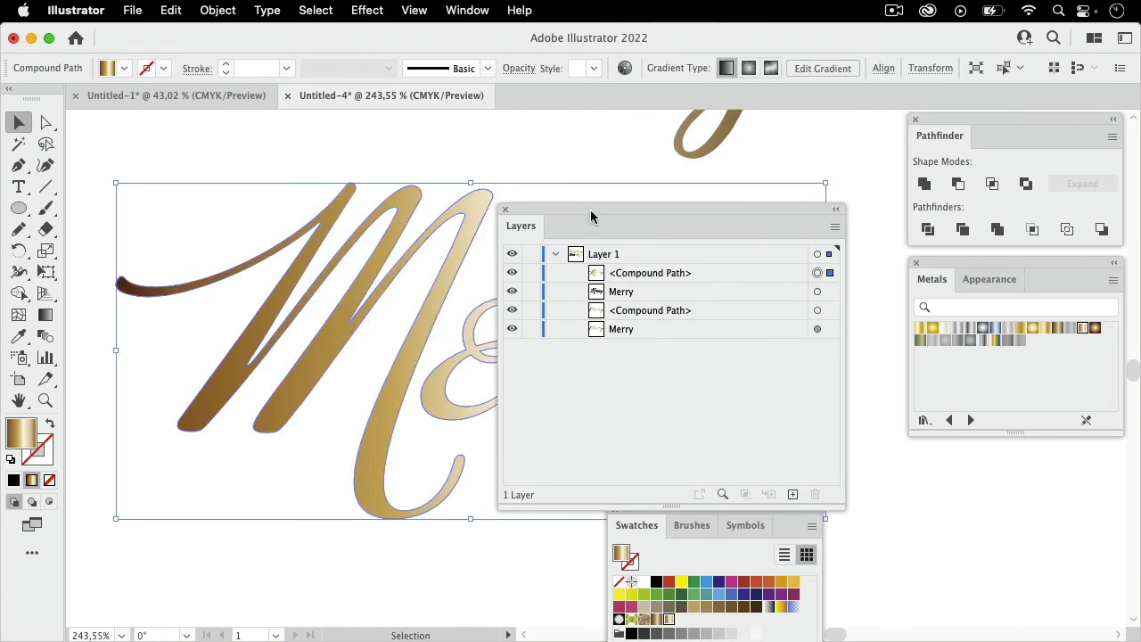
drag(591, 217, 949, 482)
key(super+0)
click(873, 304)
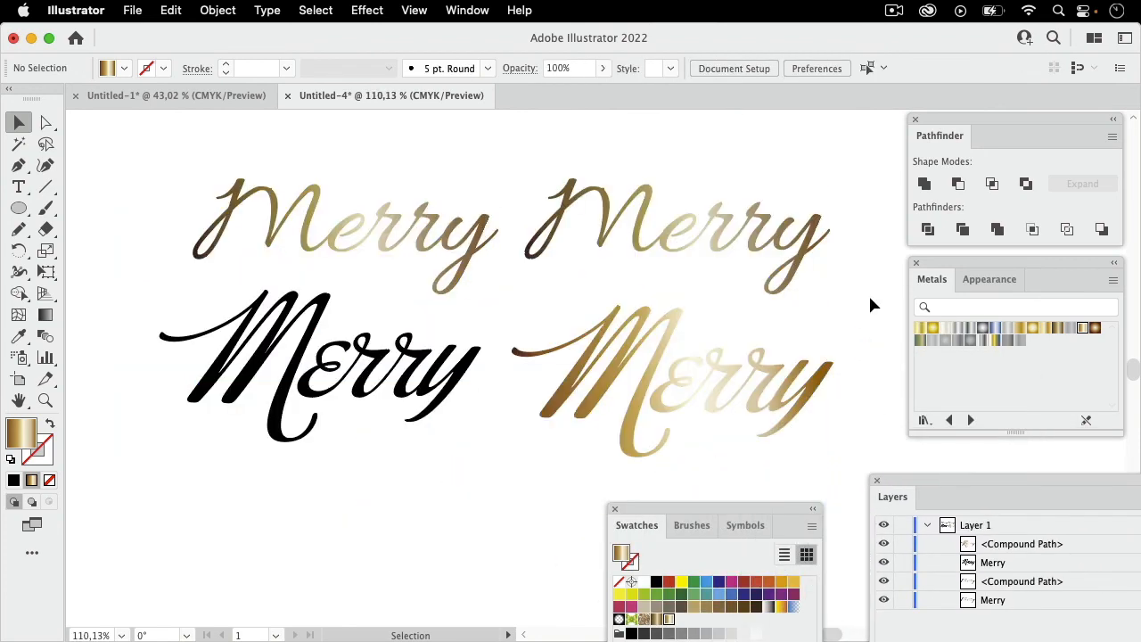